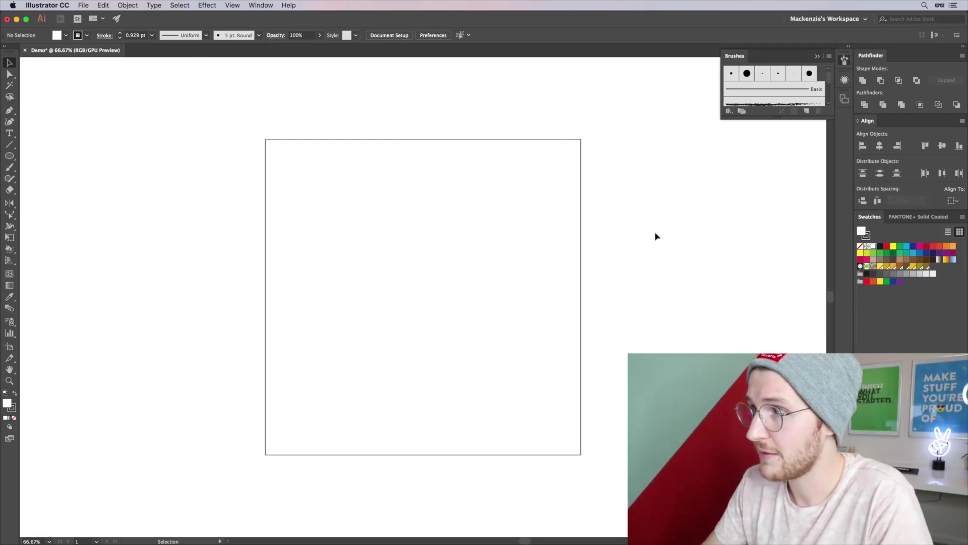
- Pan the empty square artboard around the canvas with the Hand tool, ending back at the centre
key(space)
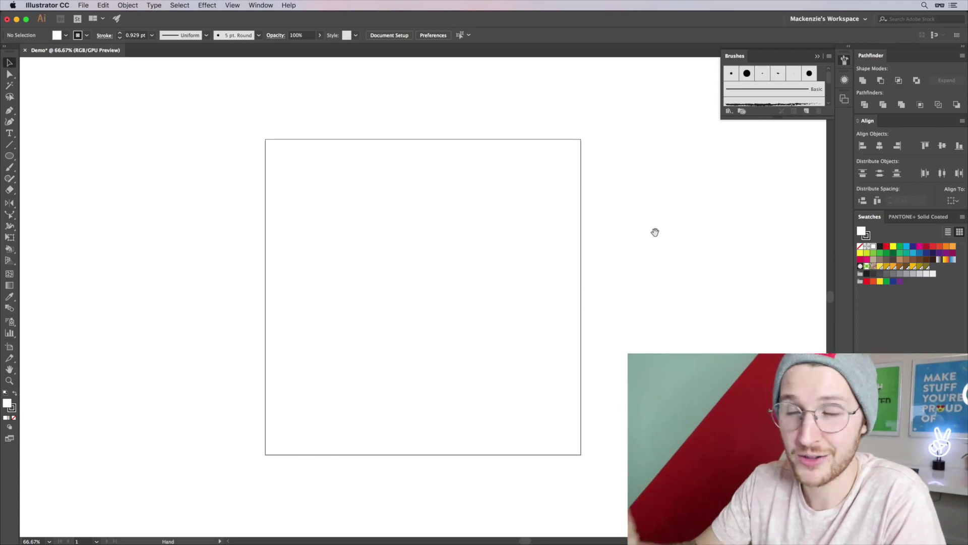
drag(655, 232, 532, 225)
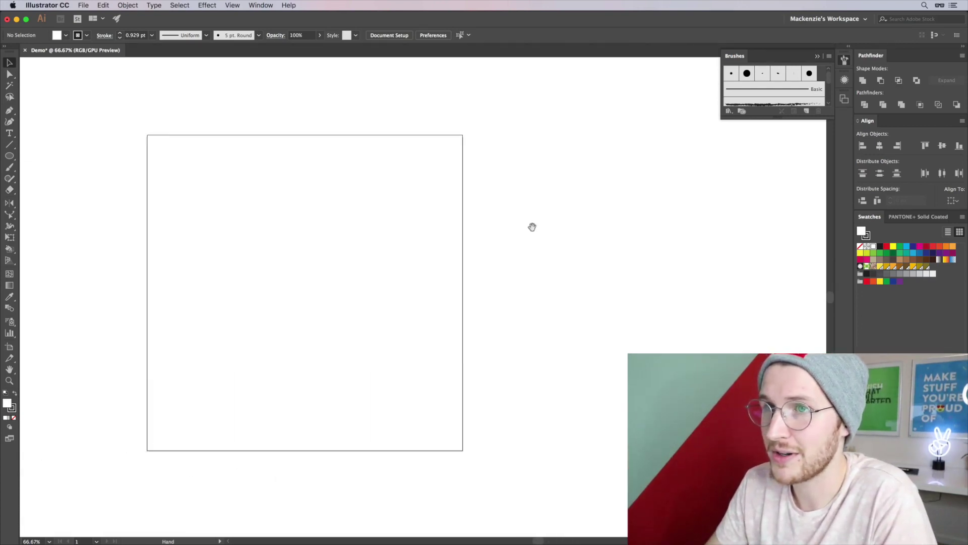
drag(81, 184, 254, 237)
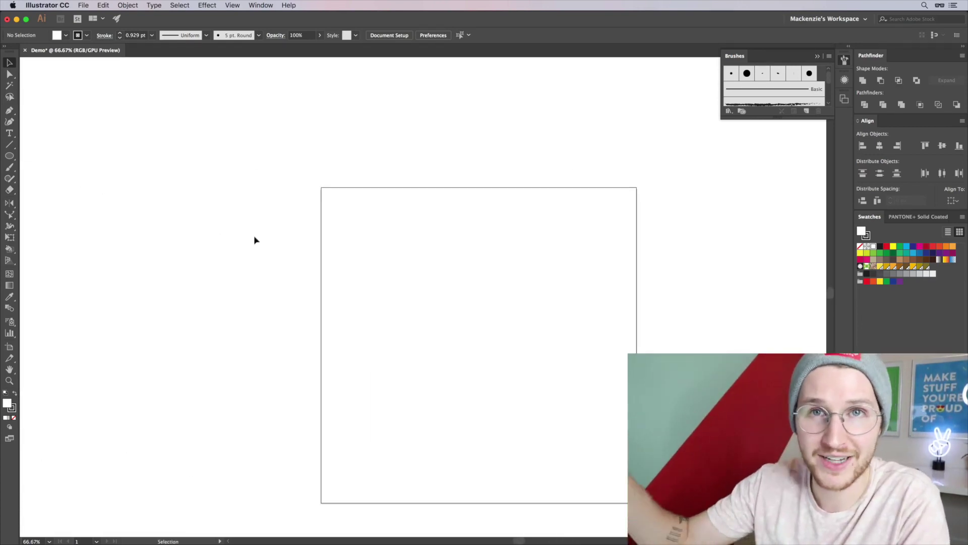
key(space)
drag(220, 214, 273, 91)
drag(585, 208, 467, 198)
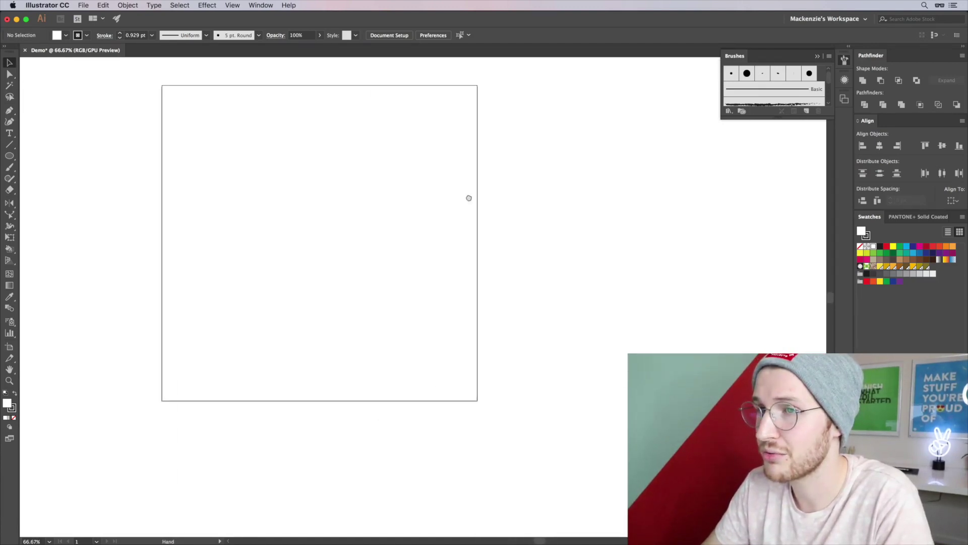
drag(421, 229, 398, 246)
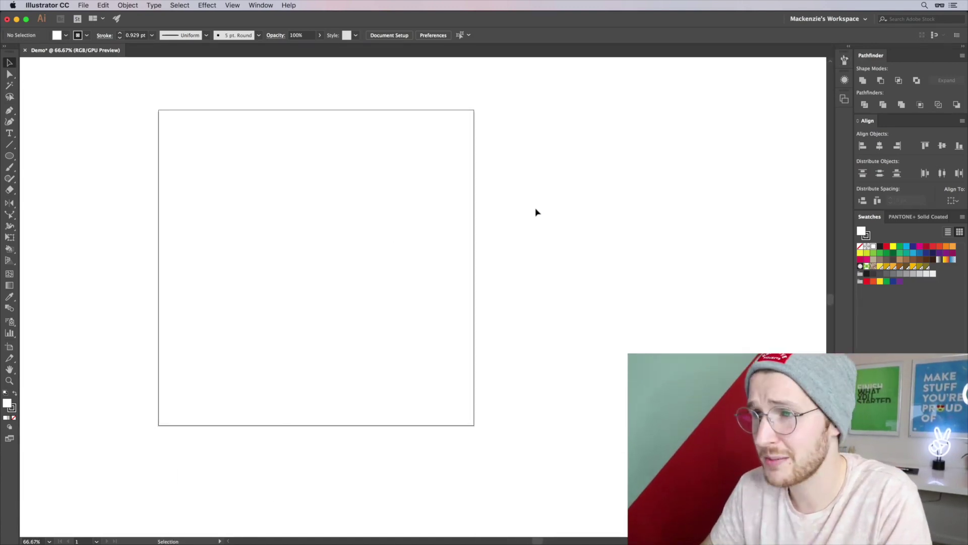
key(space)
mouse_move(467, 214)
mouse_down()
mouse_move(257, 205)
mouse_move(754, 210)
mouse_up()
drag(309, 177, 132, 125)
drag(350, 205, 194, 240)
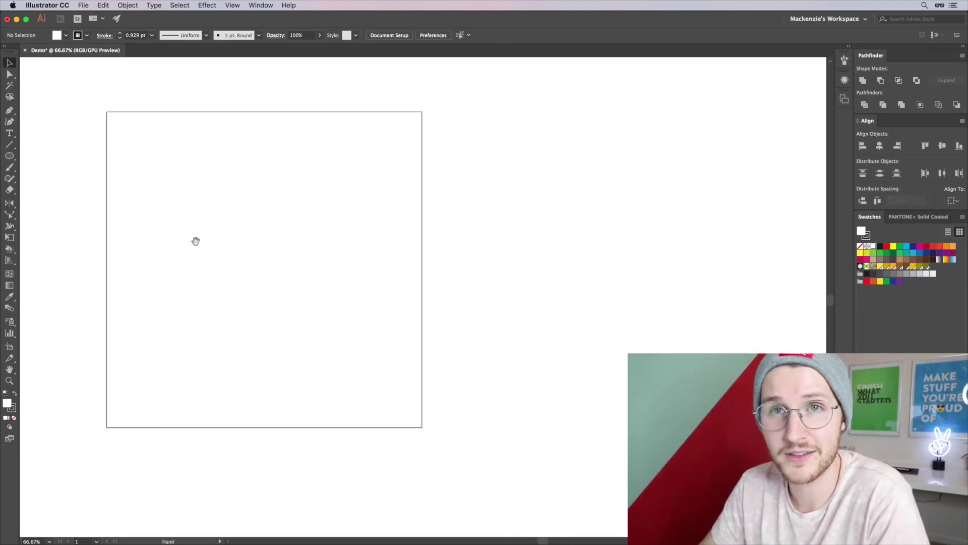
drag(478, 221, 313, 243)
drag(196, 229, 487, 238)
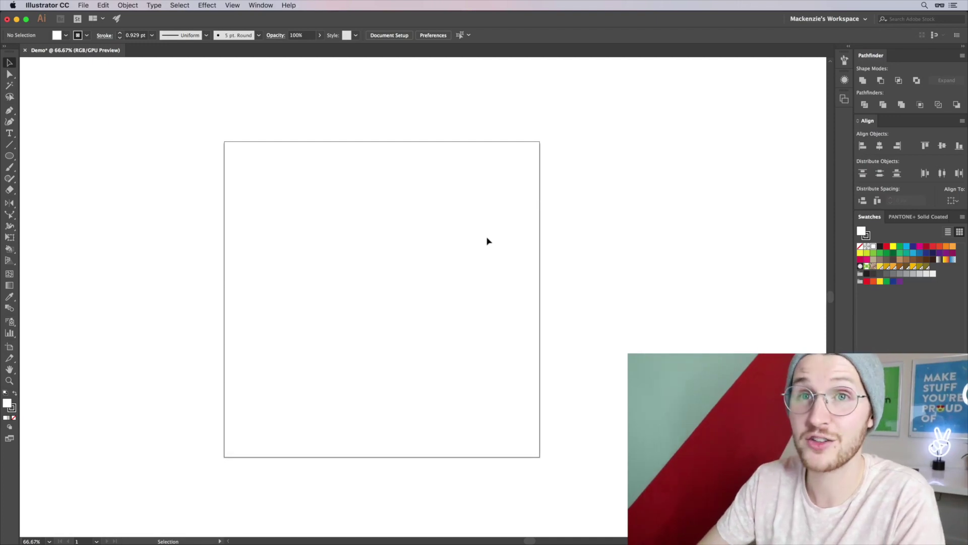
key(super+equal)
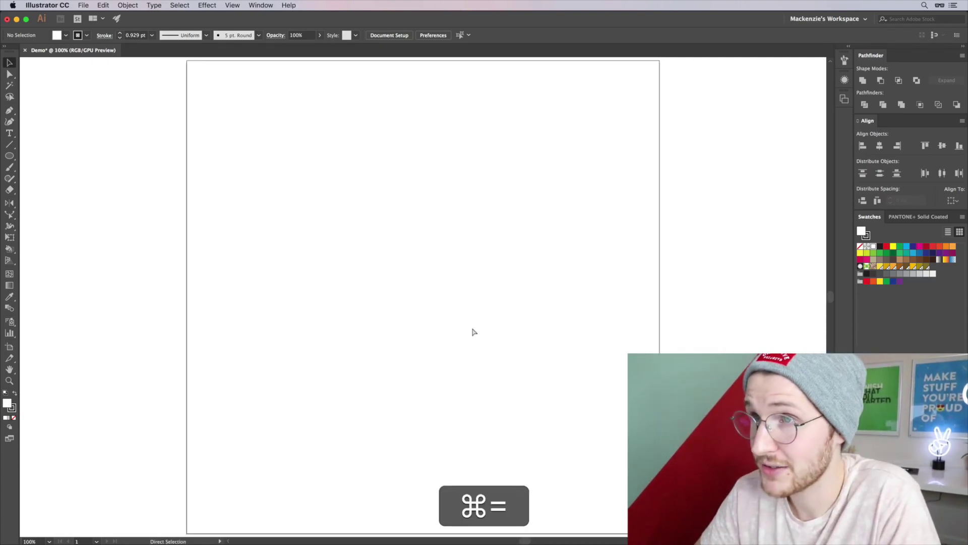
key(super+equal)
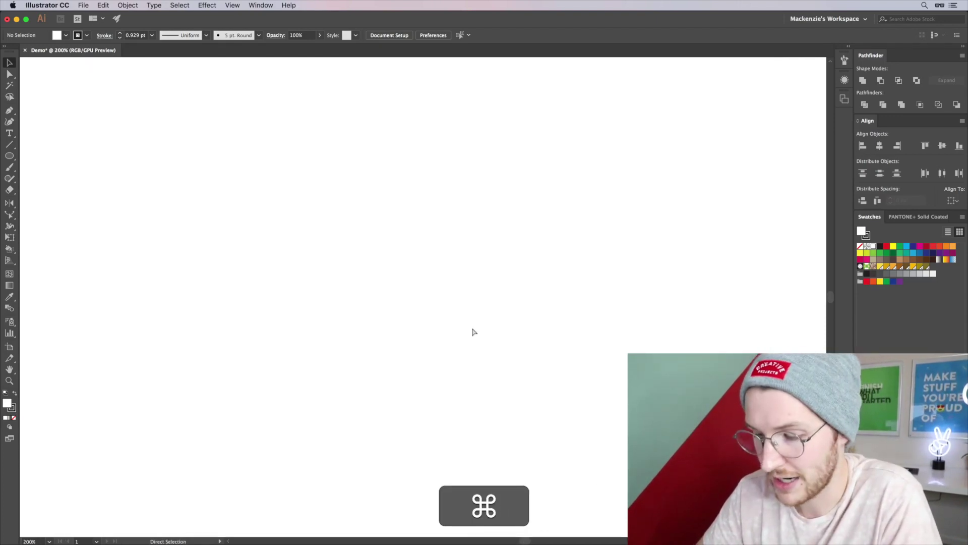
key(super+minus)
key(super+minus)
key(super+minus)
key(super+minus)
key(super+minus)
key(super+minus)
key(super+equal)
key(super+equal)
key(super+equal)
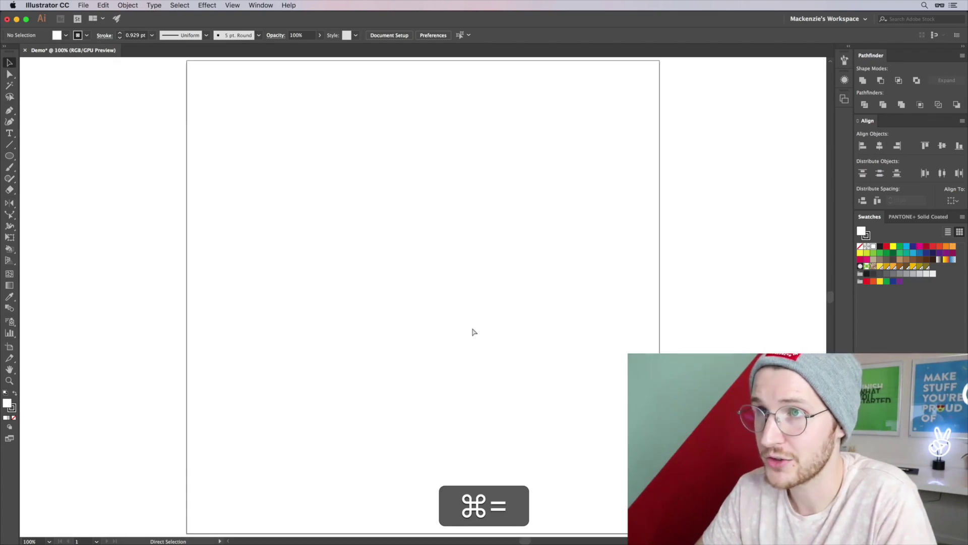
key(super+space)
click(292, 184)
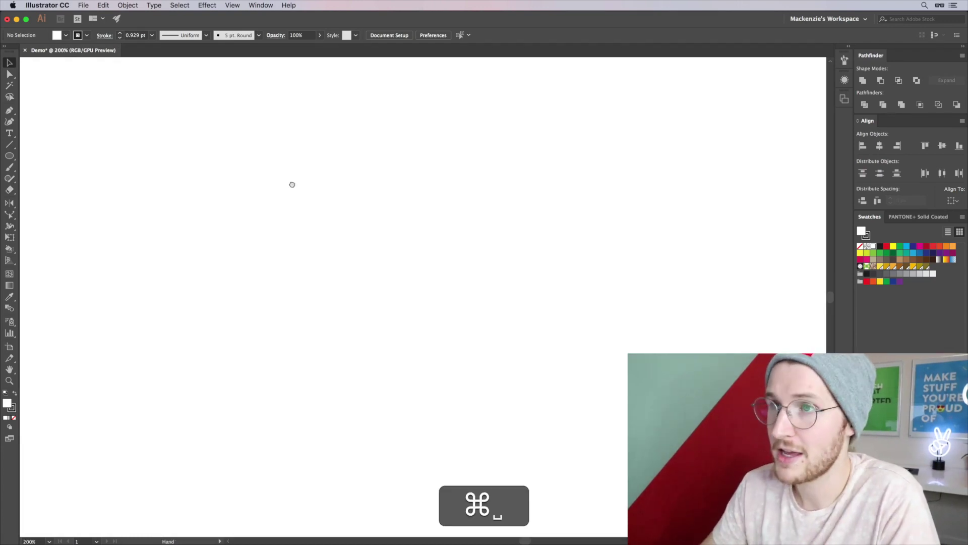
scroll(354, 224, left, 10)
scroll(183, 222, up, 5)
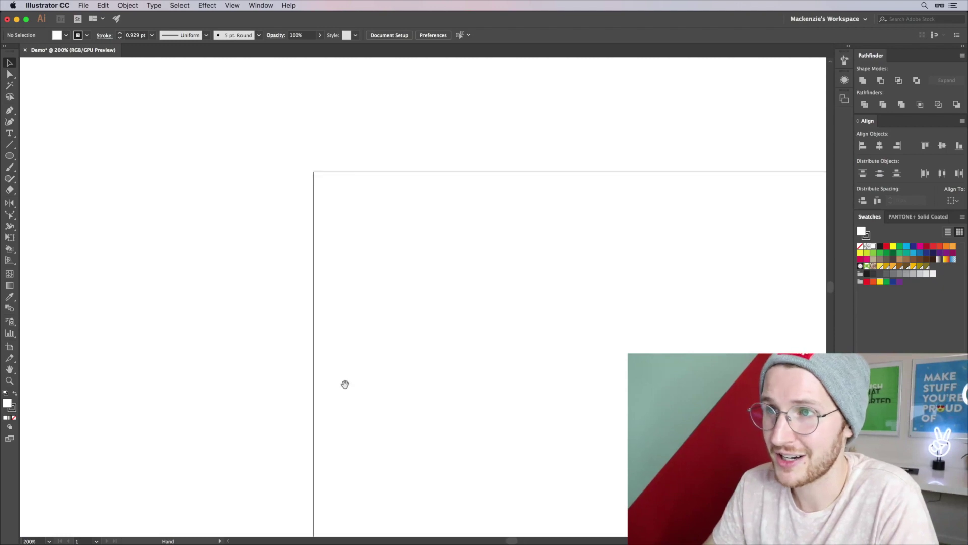
scroll(343, 382, right, 2)
drag(431, 310, 381, 347)
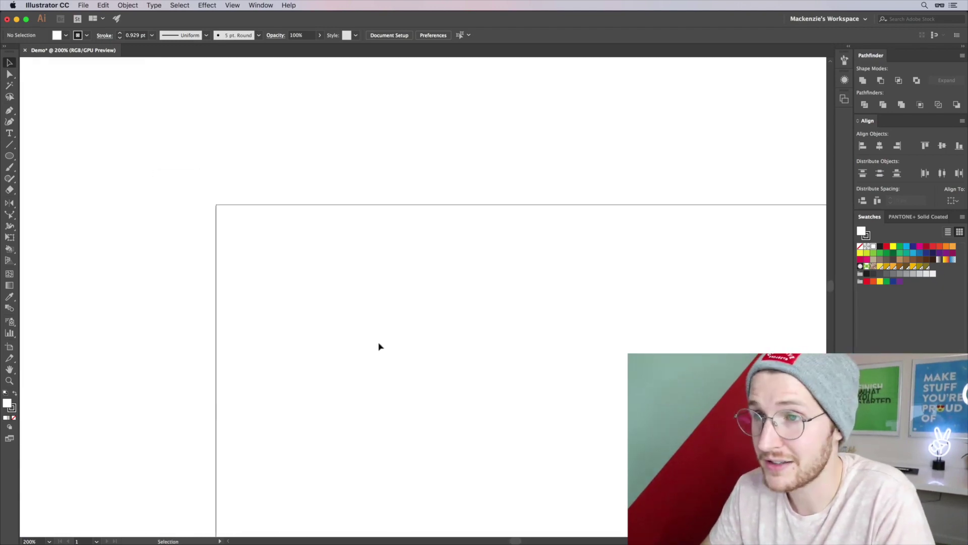
key(super)
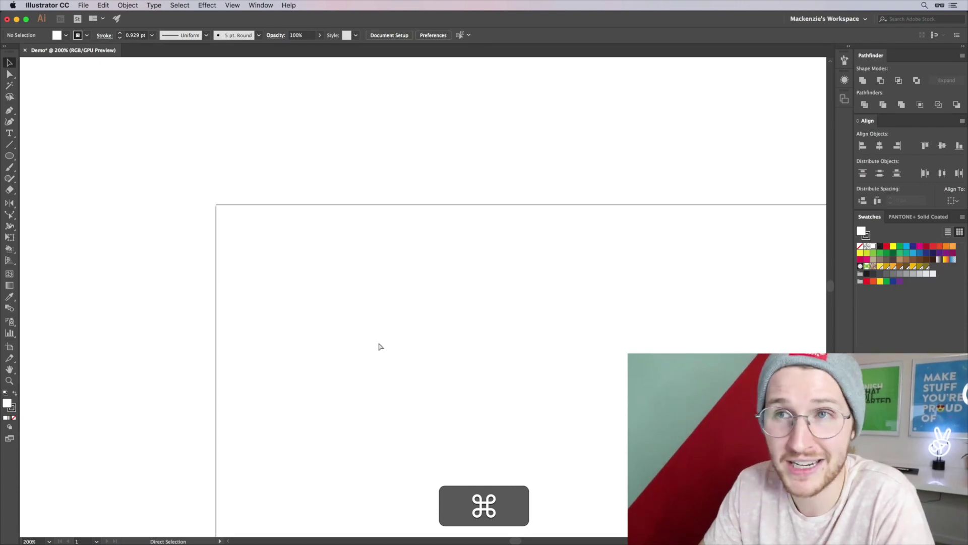
key(super+0)
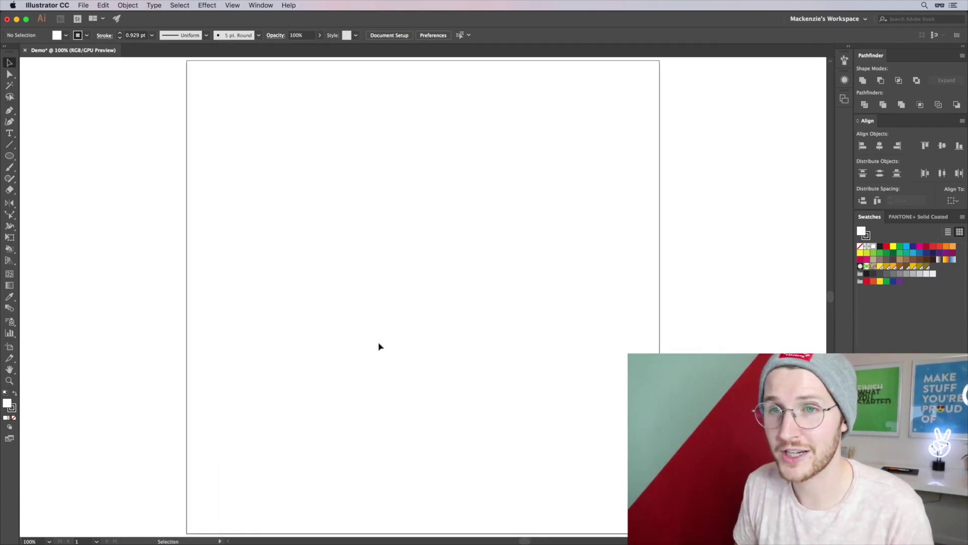
key(super)
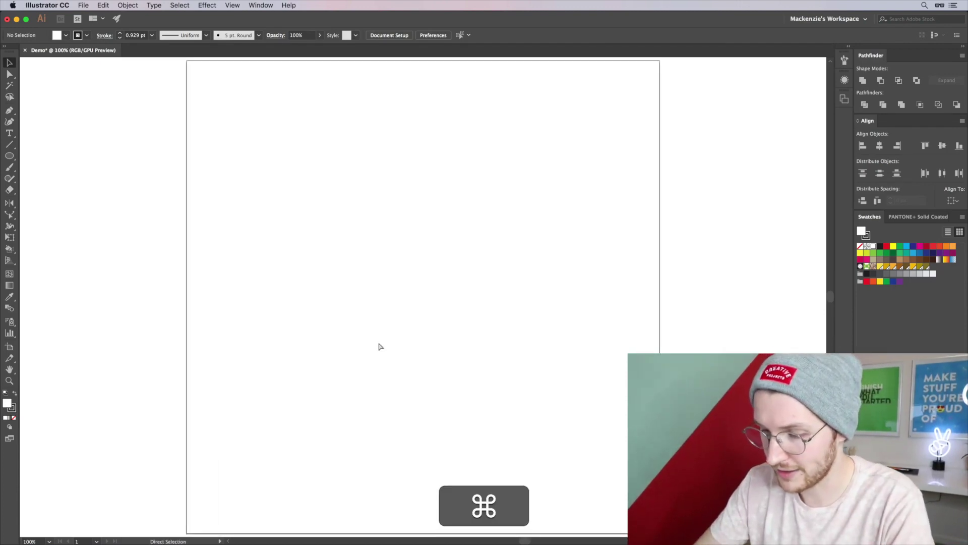
key(super+equal)
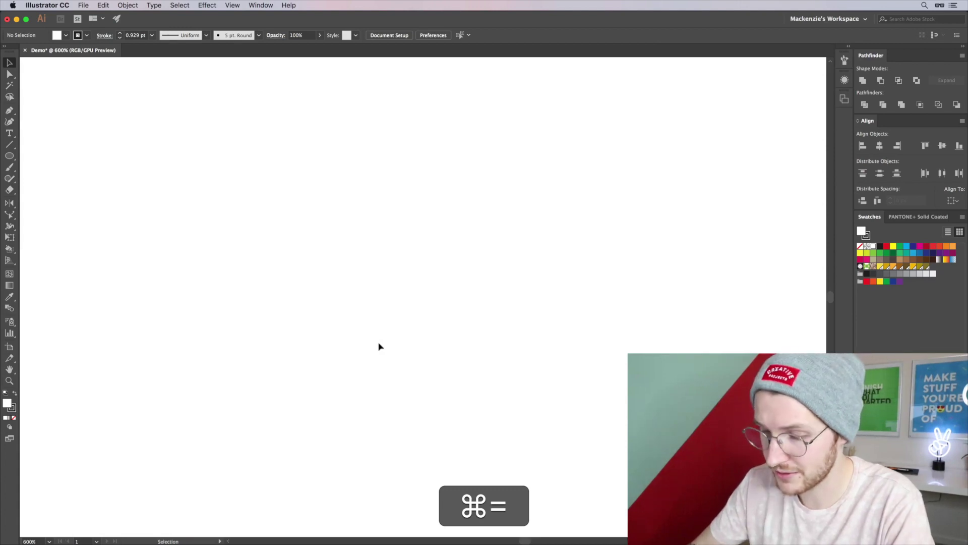
key(super+0)
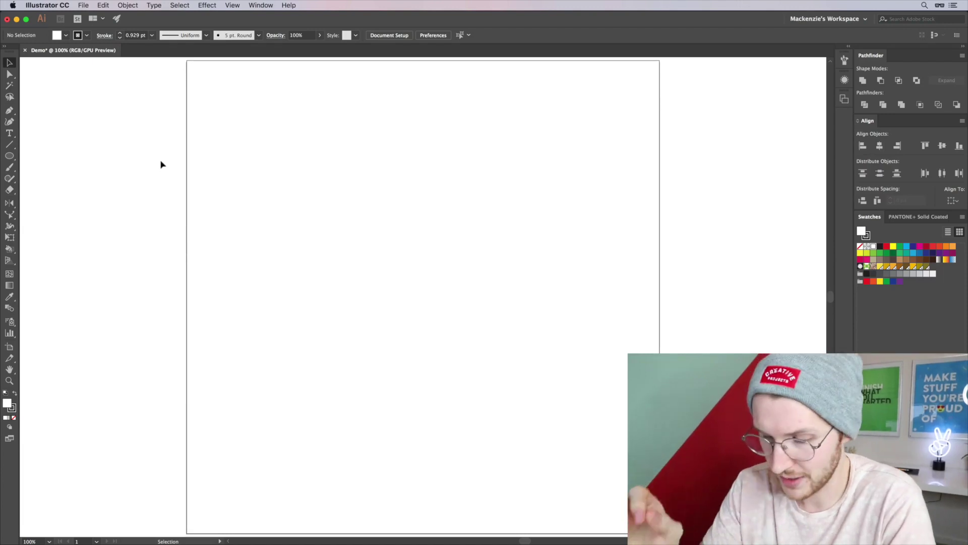
- Draw a 521 × 575 px rectangle and move it to the artboard's top-left
key(v)
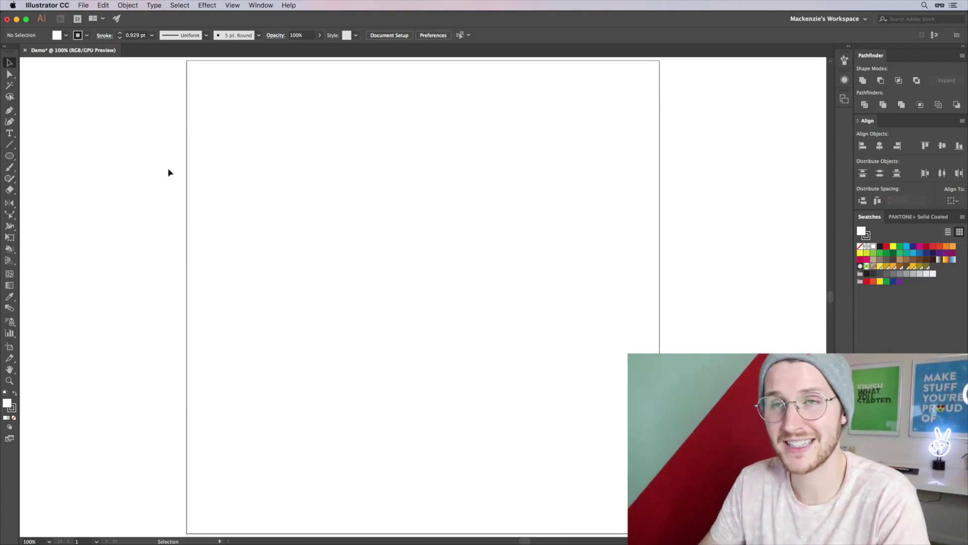
key(m)
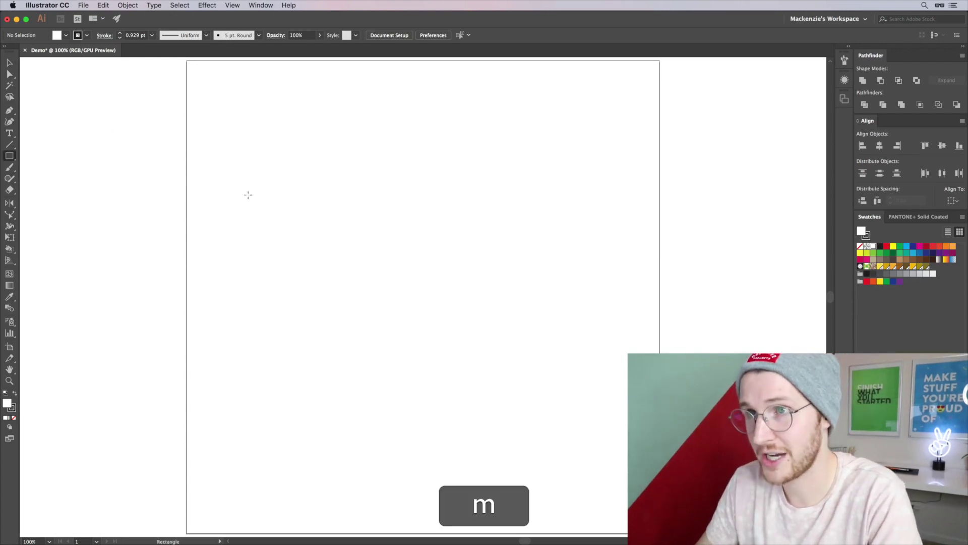
drag(248, 194, 495, 465)
key(v)
drag(245, 204, 228, 141)
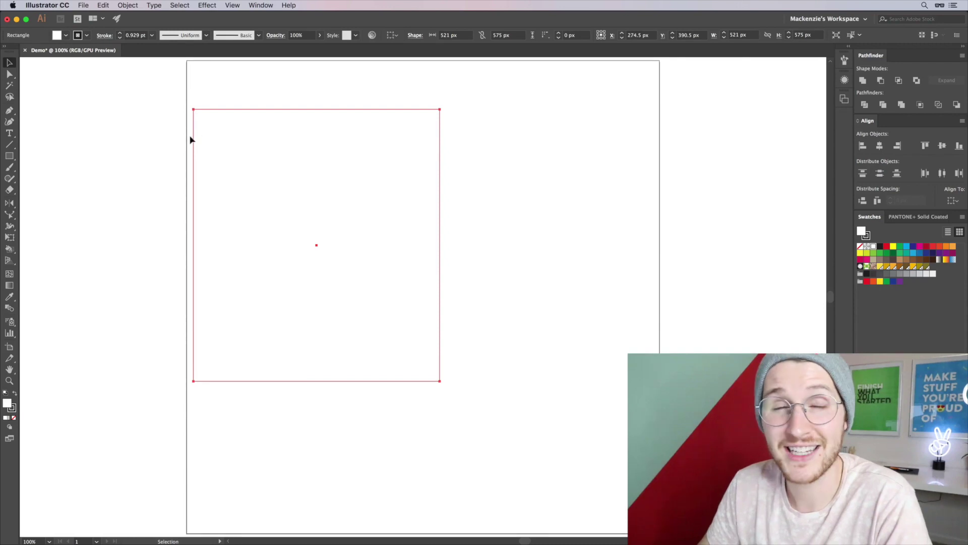
- Drag the rectangle's top-right anchor outward to slant it into a quadrilateral
key(a)
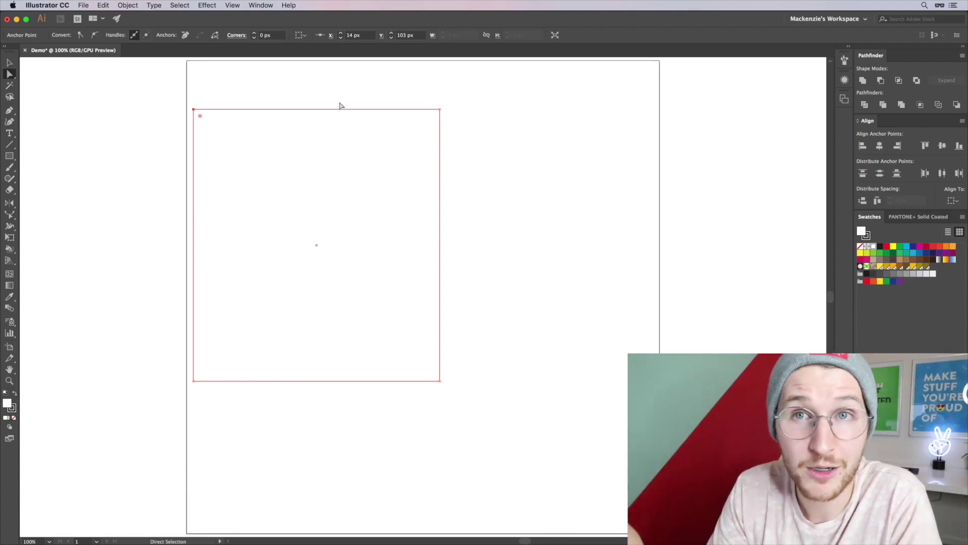
mouse_move(440, 109)
mouse_down()
mouse_move(378, 126)
mouse_move(465, 172)
mouse_move(541, 111)
mouse_move(450, 109)
mouse_up()
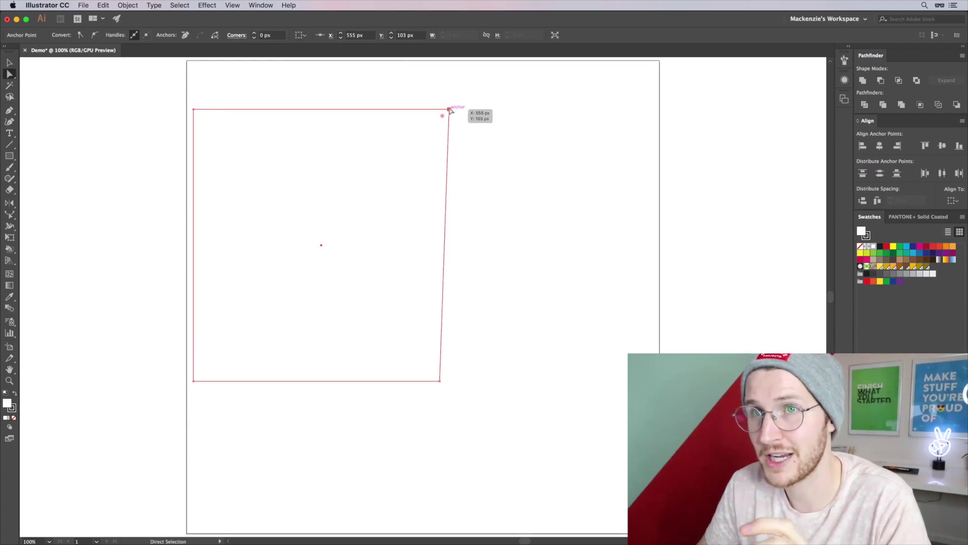
key(p)
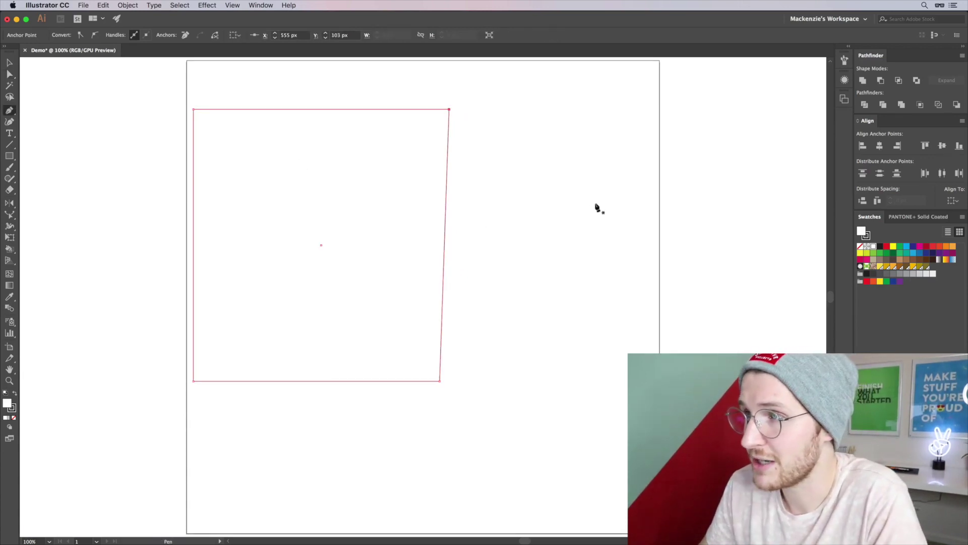
- Draw a three-anchor curved path crossing the quadrilateral's right edge
drag(597, 204, 597, 166)
drag(524, 163, 428, 181)
mouse_move(369, 205)
mouse_down()
mouse_move(277, 245)
mouse_move(319, 201)
mouse_up()
- Drag the curve's middle anchor to smooth the bend, then deselect it
key(a)
click(525, 164)
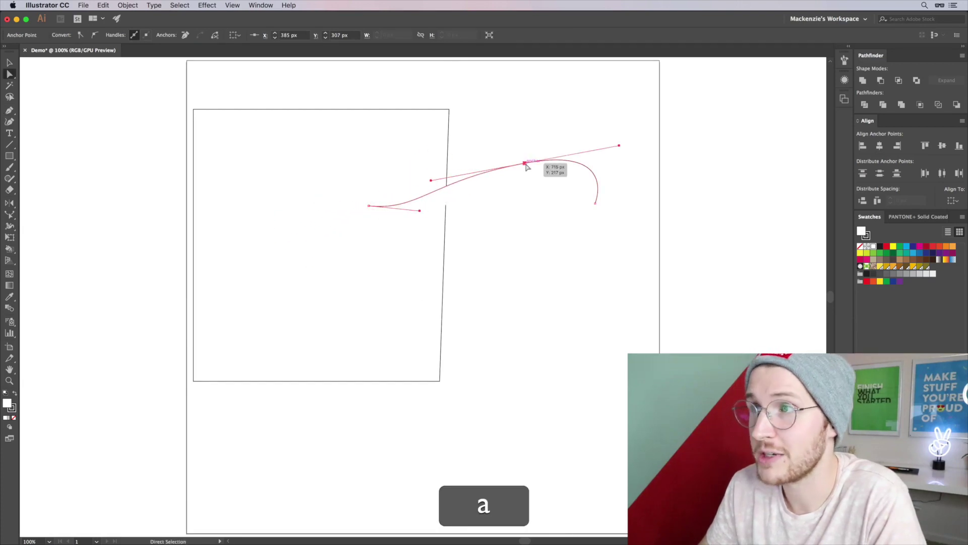
drag(526, 166, 488, 155)
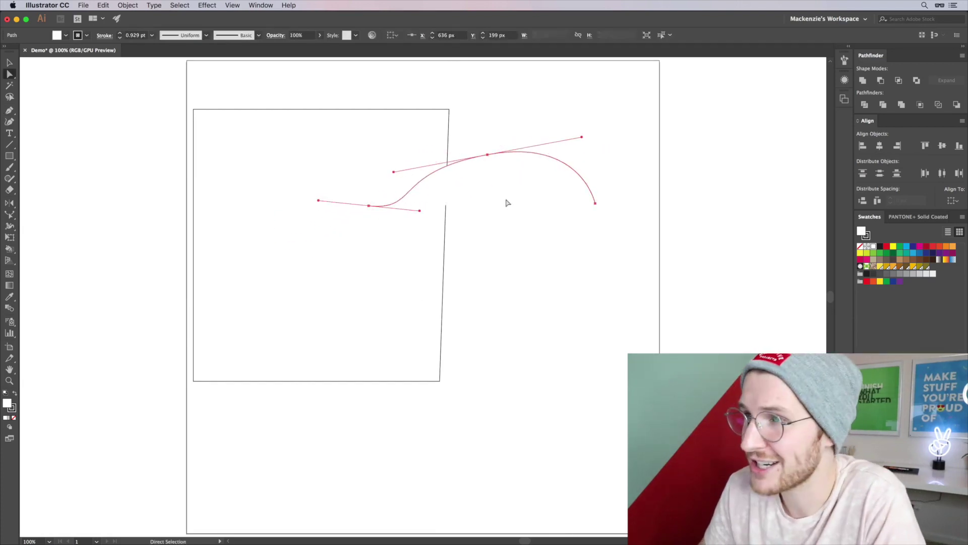
click(537, 284)
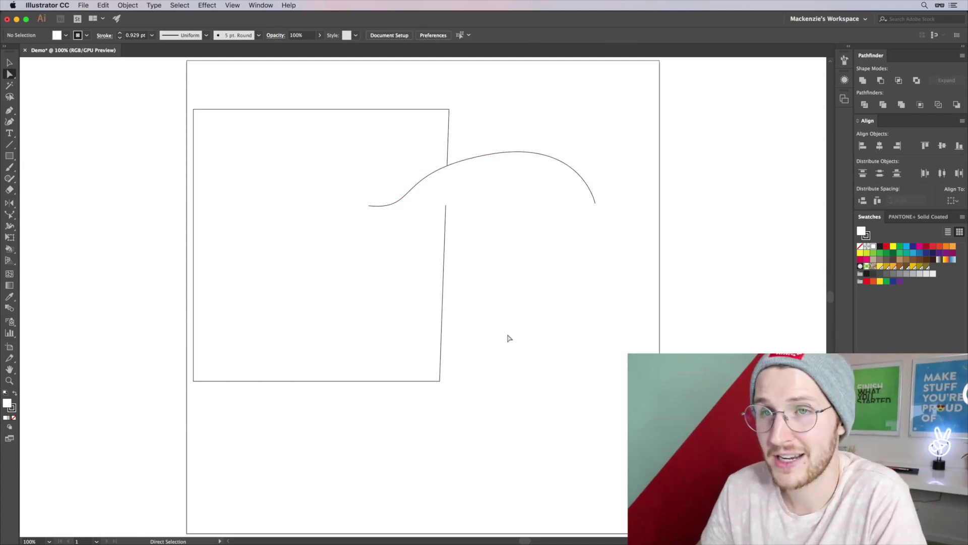
- Draw a 278×186 px rectangle below the curve and round all its corners
key(m)
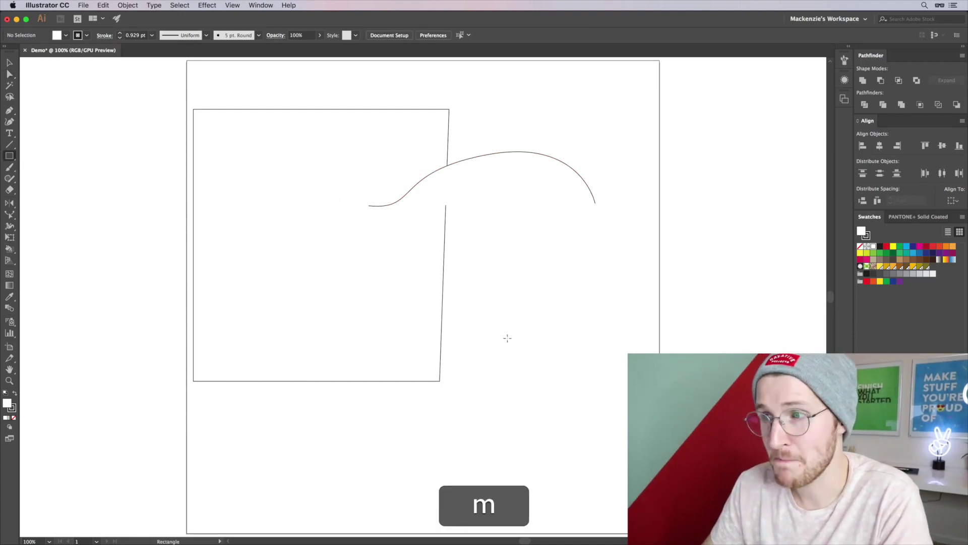
drag(542, 268, 411, 356)
key(a)
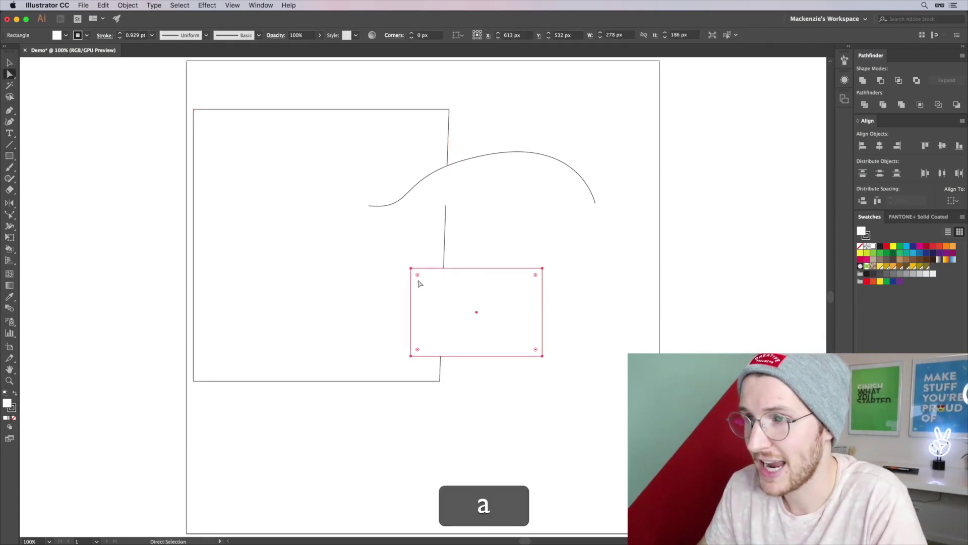
drag(413, 263, 428, 276)
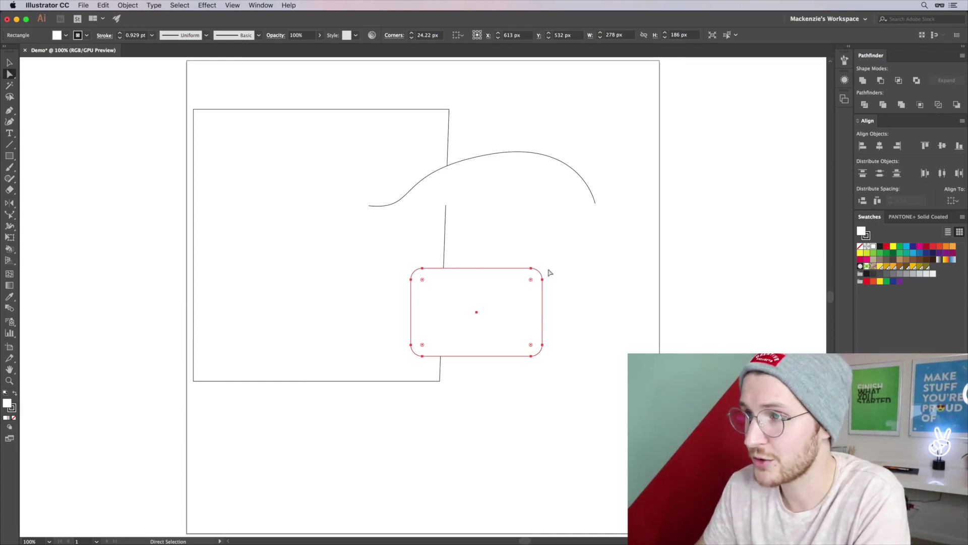
- Draw a 613 px perfect circle overlapping the square
key(l)
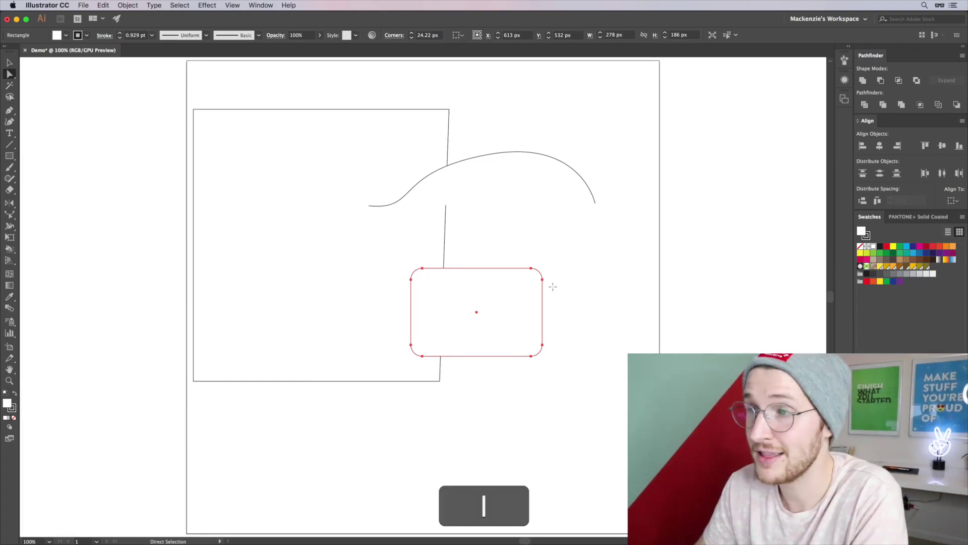
drag(530, 82, 241, 372)
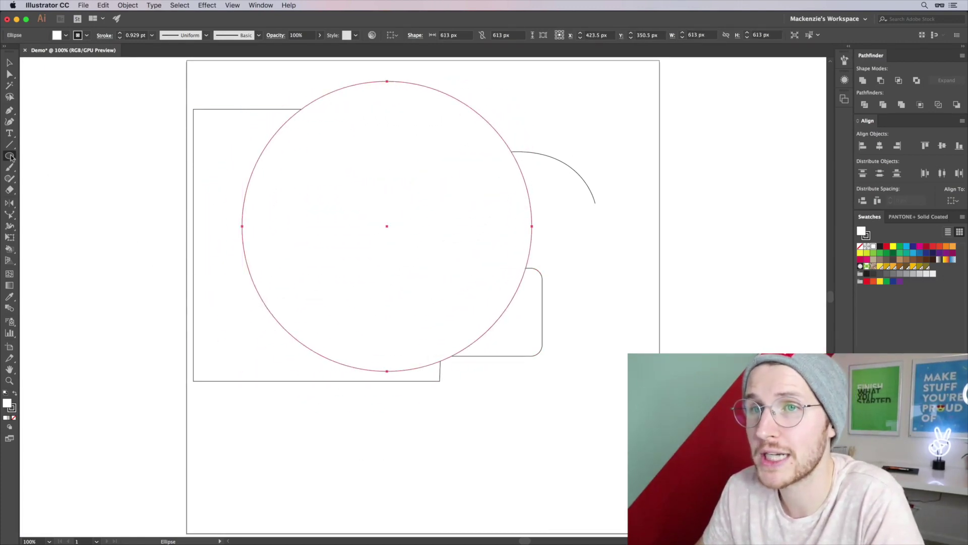
drag(10, 157, 64, 155)
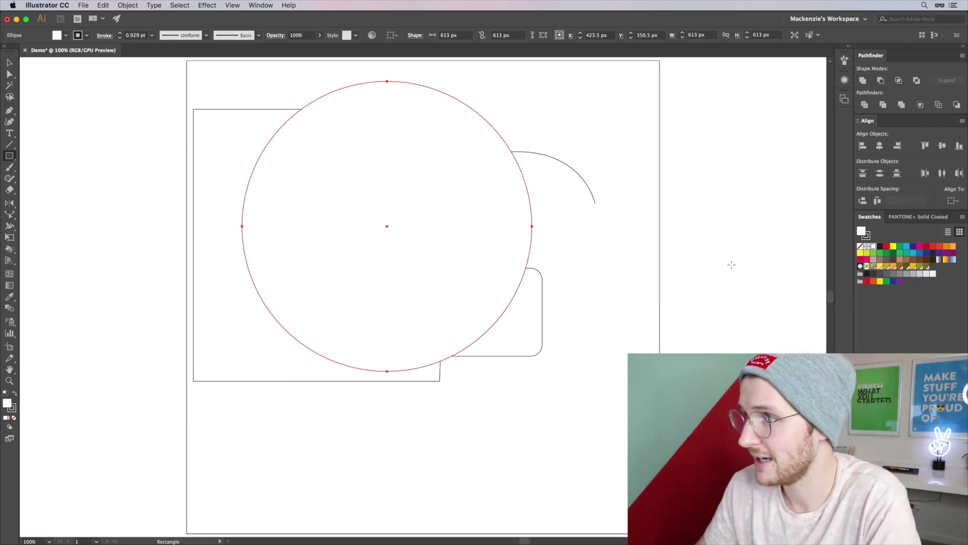
- Fill the circle with red, undoing an accidental white Eyedropper sample
click(886, 247)
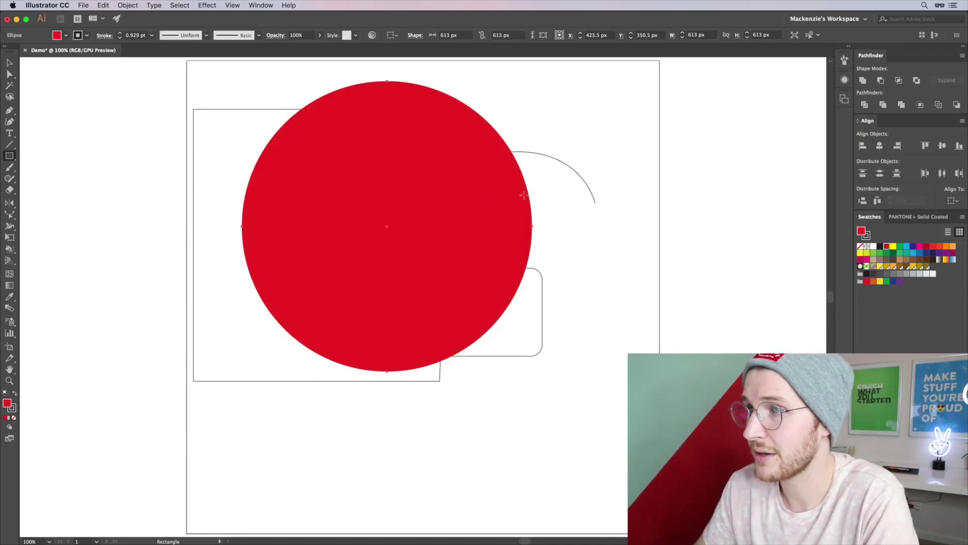
key(i)
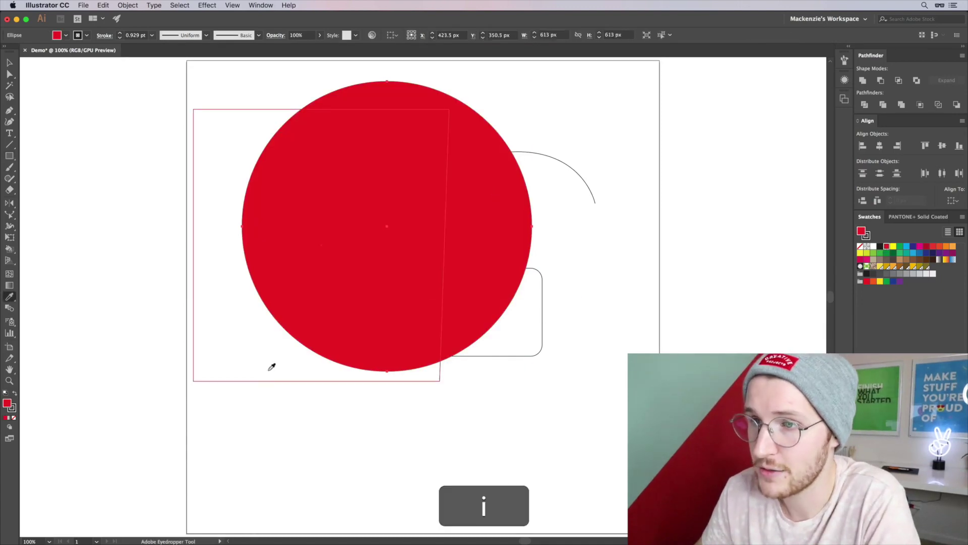
click(197, 239)
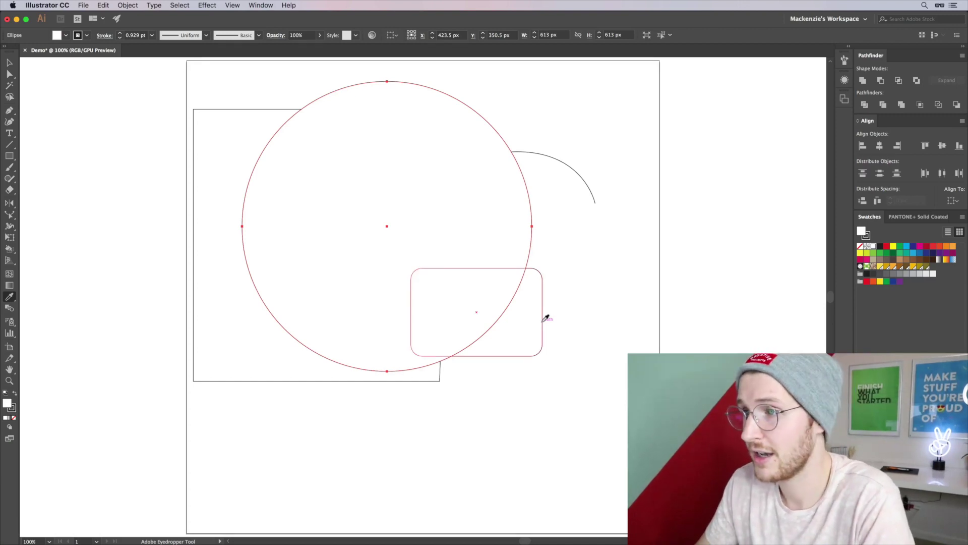
key(super+z)
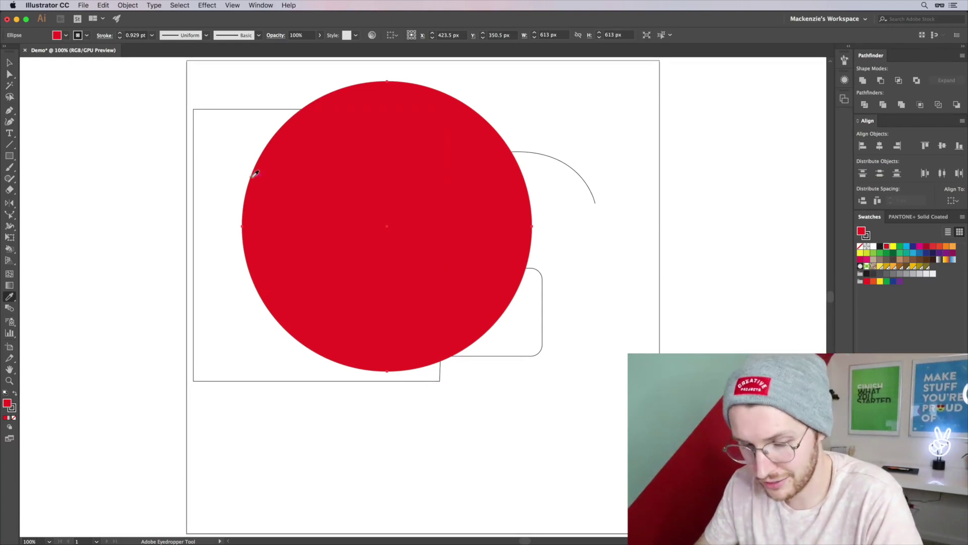
- Apply the red fill with the Eyedropper to the large square and rounded rectangle
key(alt)
alt+click(227, 107)
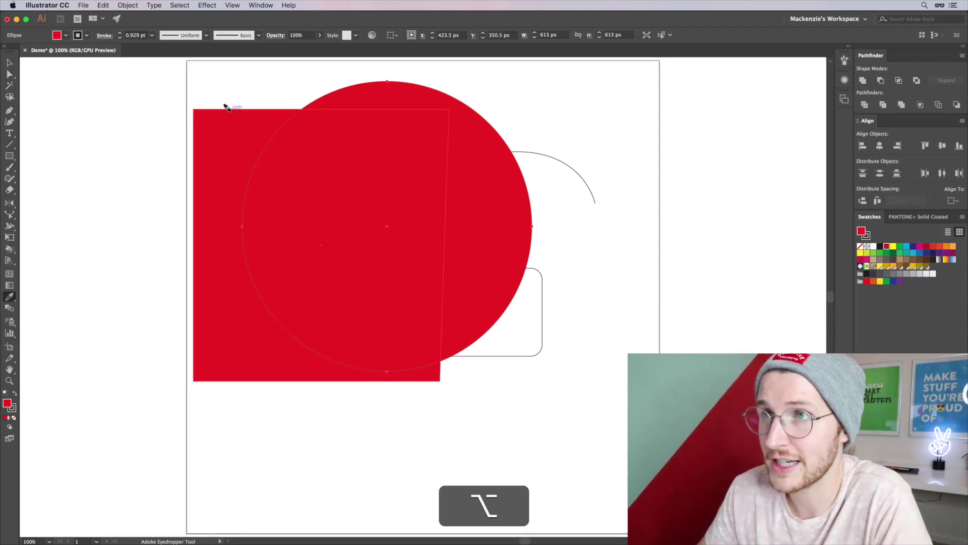
alt+click(519, 342)
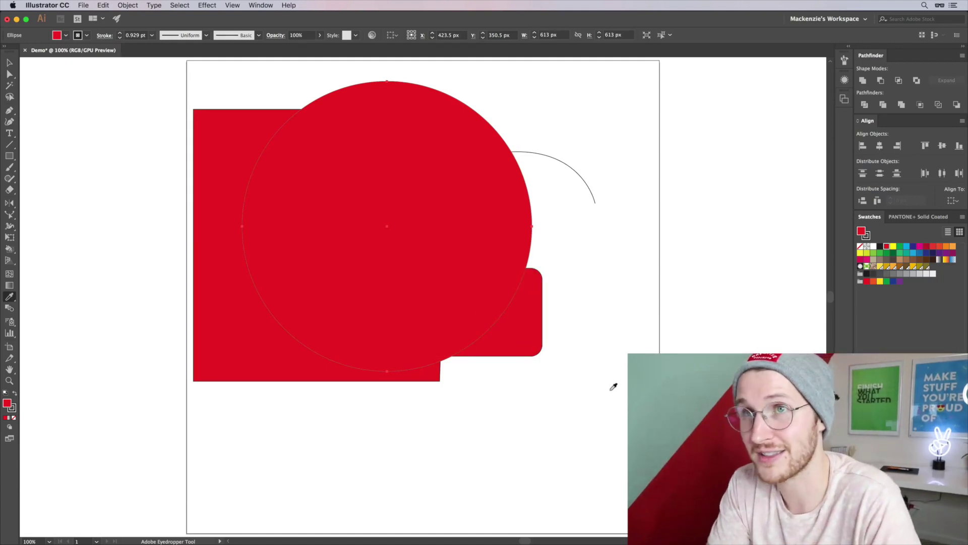
key(v)
click(437, 381)
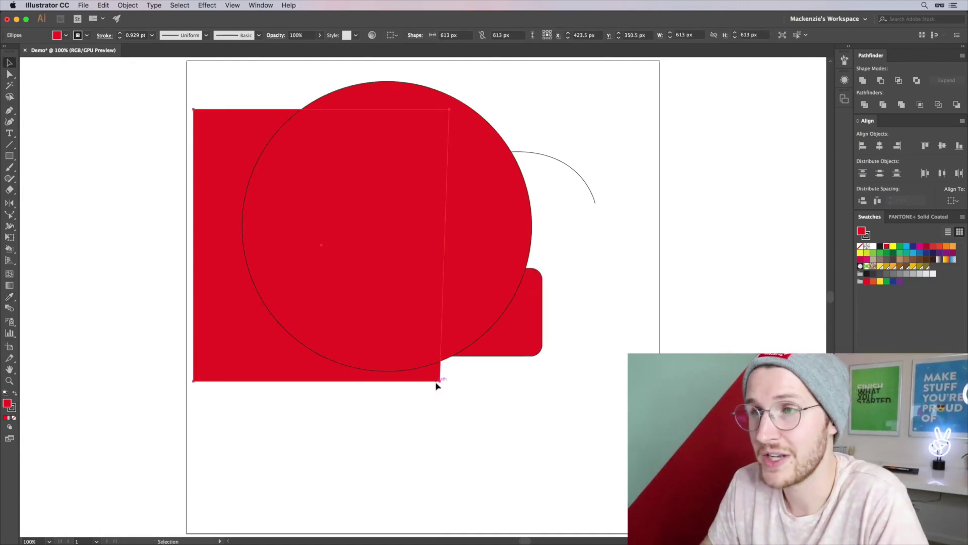
click(539, 420)
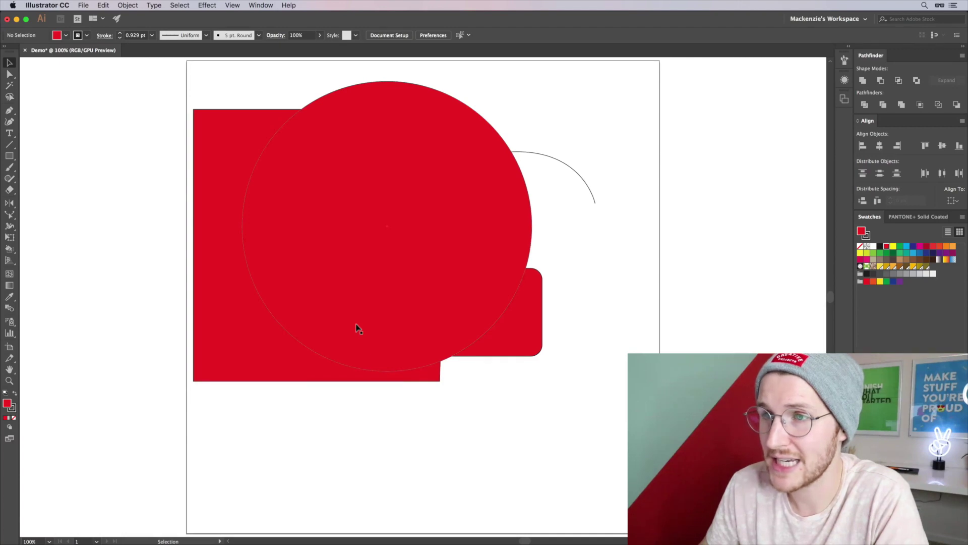
- Shift the view slightly and undo the red fills and the circle
key(space)
drag(487, 399, 461, 410)
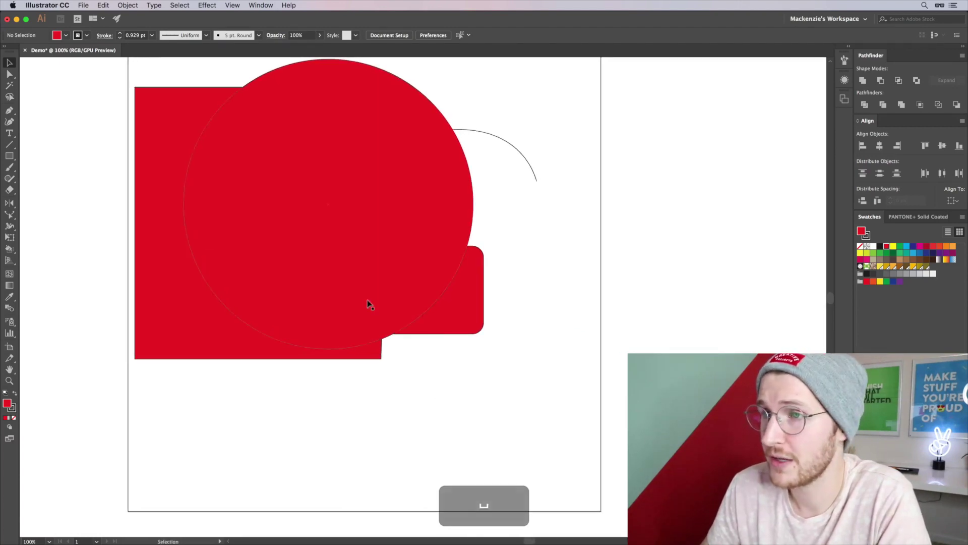
key(super+z)
key(super+z)
key(super+z)
key(super+z)
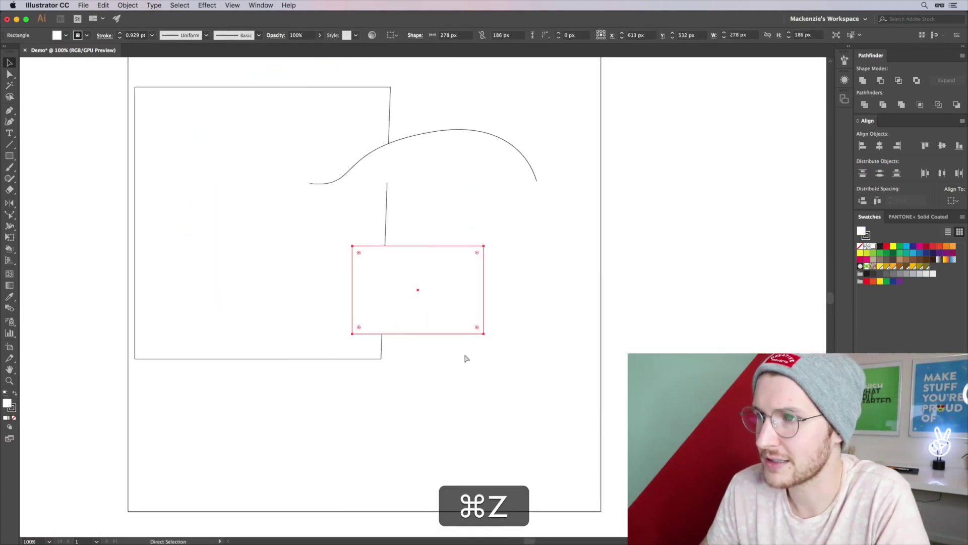
- Undo the small rectangle and delete the curved path, keeping only the square
key(super+z)
key(super+z)
key(BackSpace)
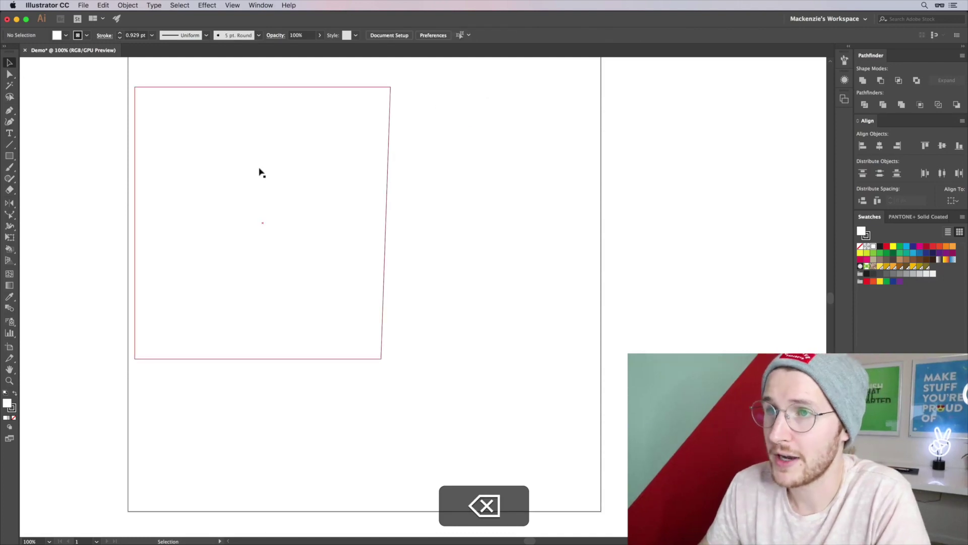
click(247, 204)
- Free Transform the square with Perspective Distort, pulling its top-right corner down
key(e)
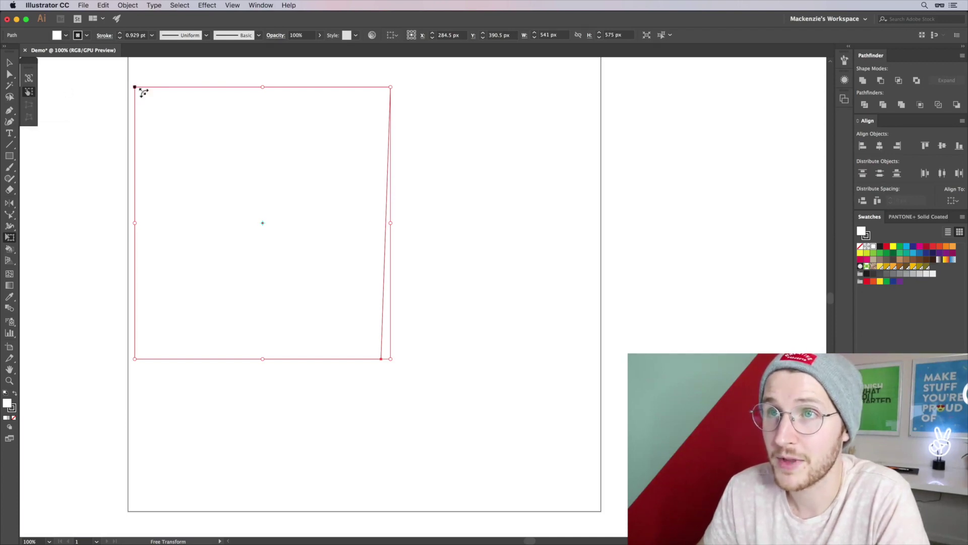
drag(135, 88, 132, 143)
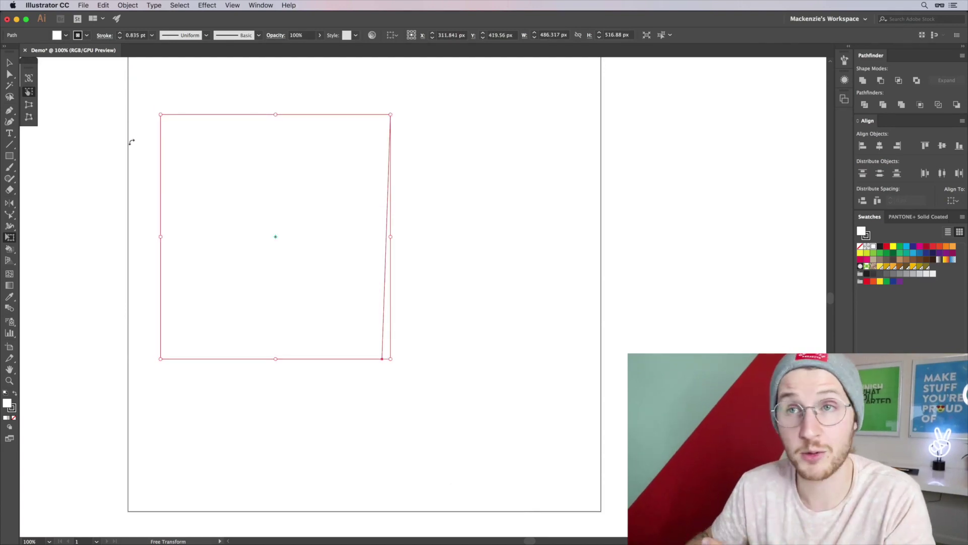
click(29, 104)
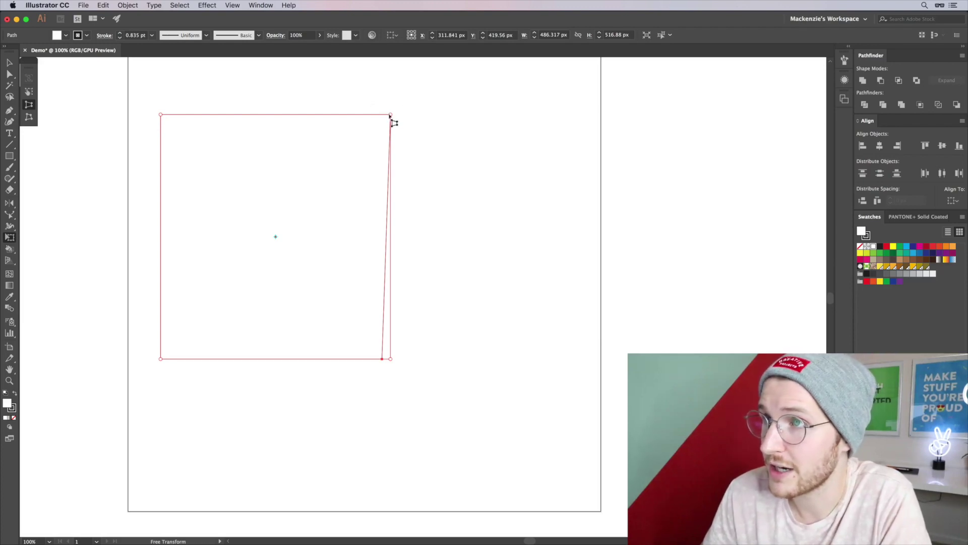
drag(391, 117, 371, 147)
- Switch to Free Distort, undoing the perspective change and a trial corner move
click(27, 119)
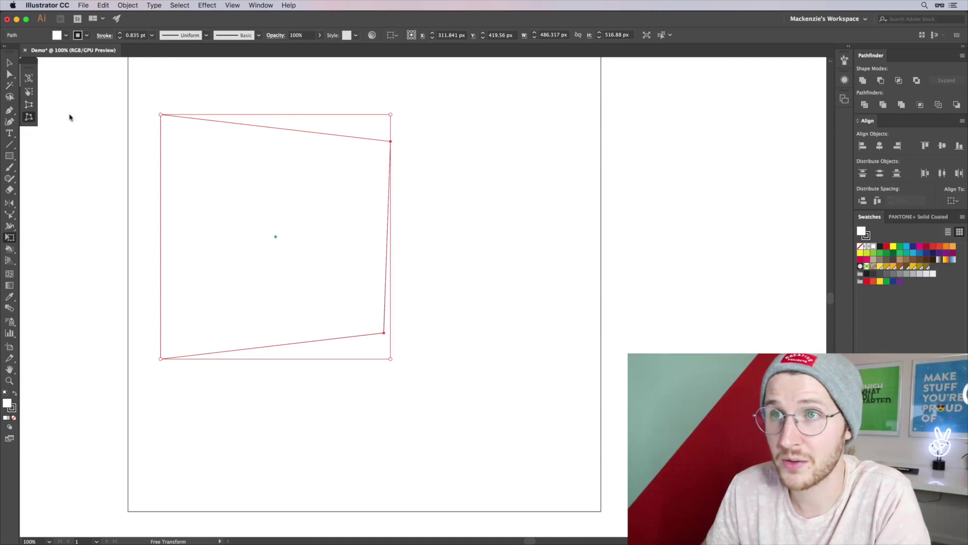
key(super+z)
drag(161, 359, 294, 343)
key(super+z)
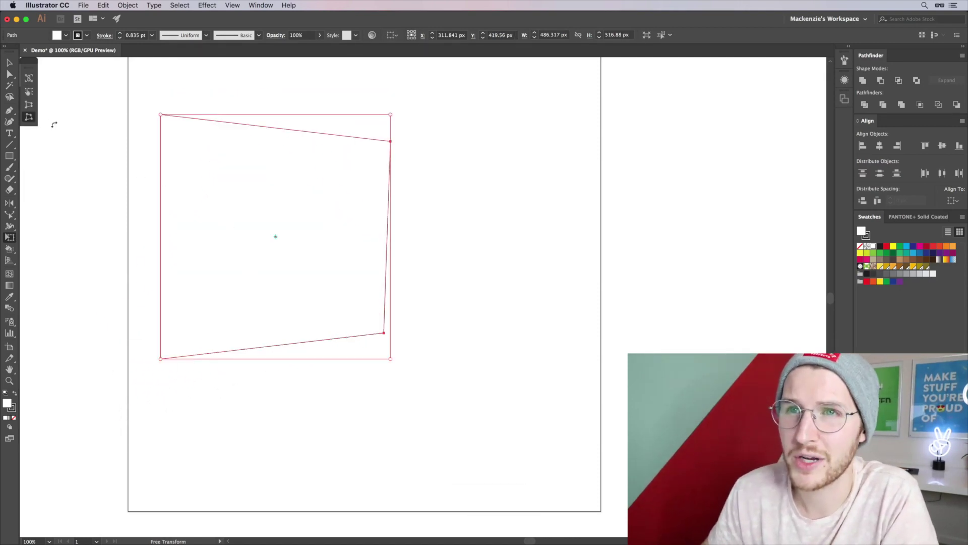
- Drag the top-left and bottom-right corners into a kite-like shape and save as Demo.ai
drag(161, 115, 273, 227)
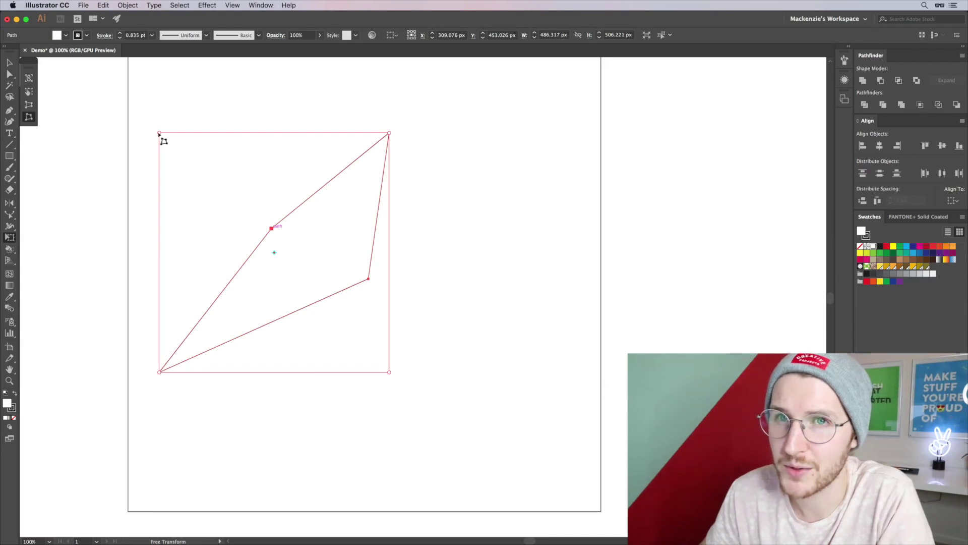
drag(160, 134, 290, 236)
drag(389, 371, 709, 338)
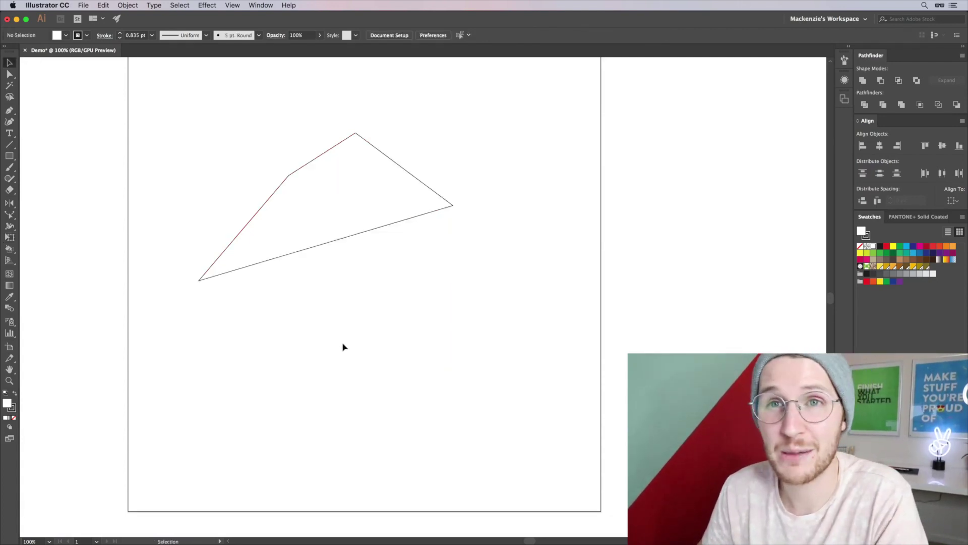
key(super+s)
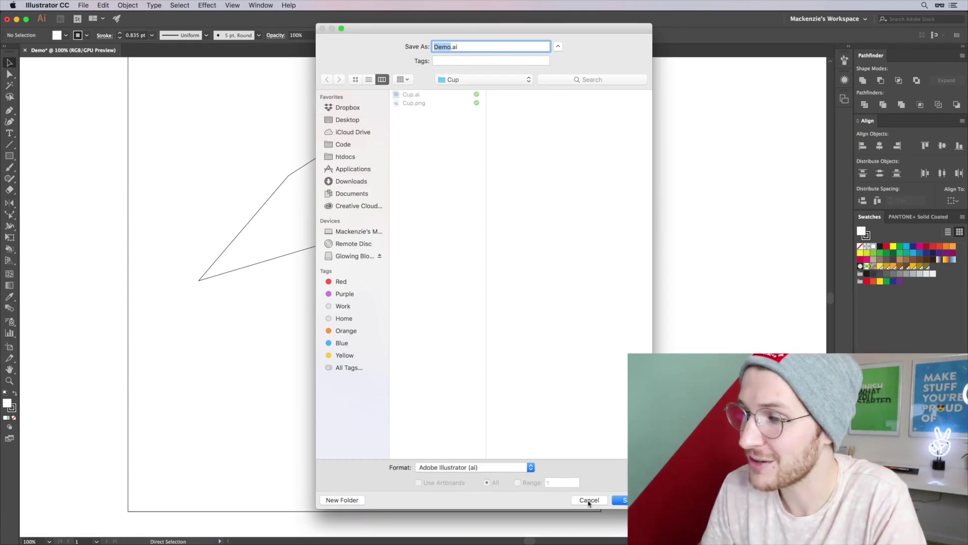
click(589, 499)
click(84, 5)
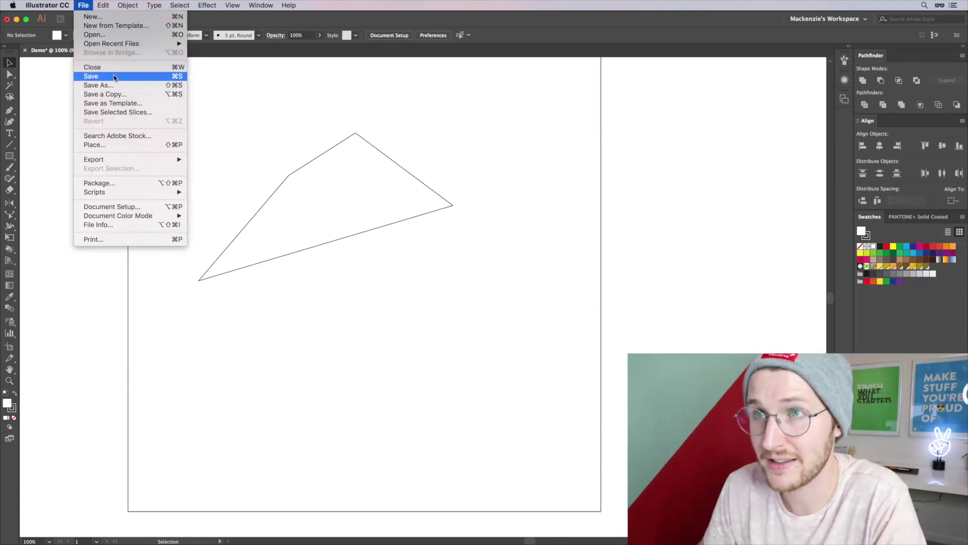
click(224, 147)
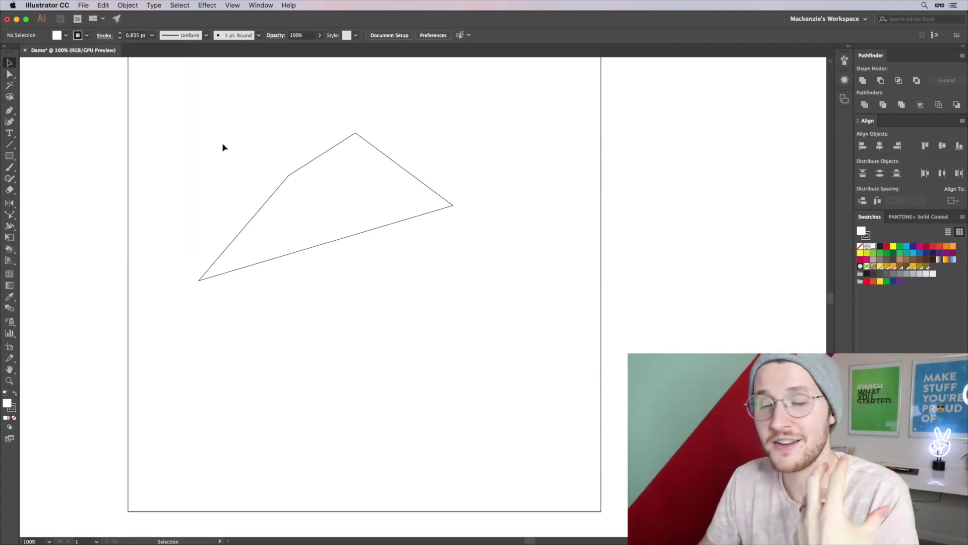
key(super+n)
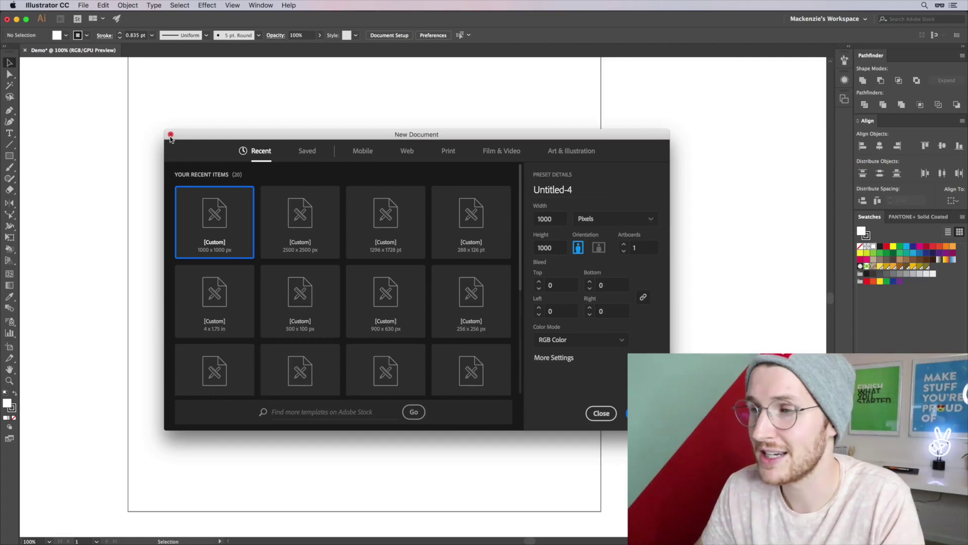
click(171, 134)
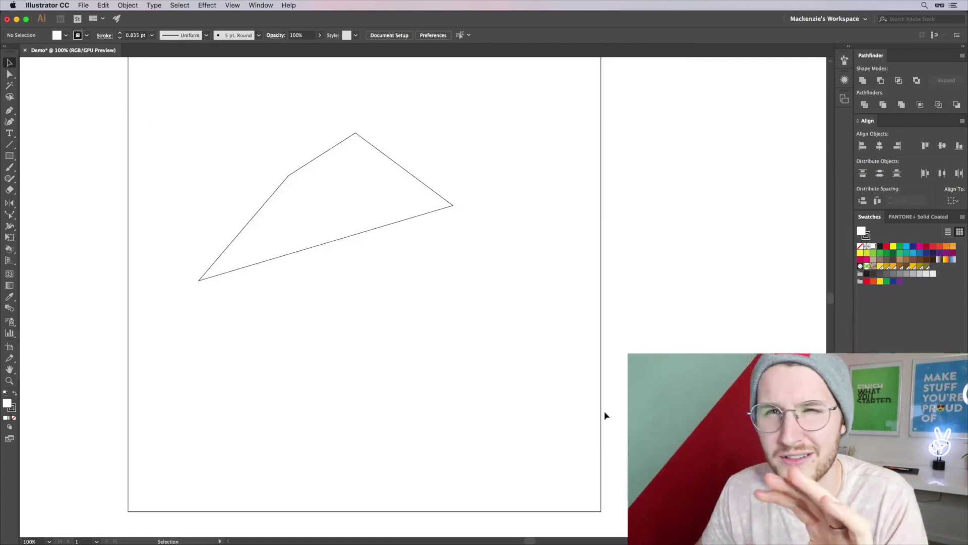
- Zoom out and resize Artboard 1 into a wider, shorter landscape artboard
key(super+0)
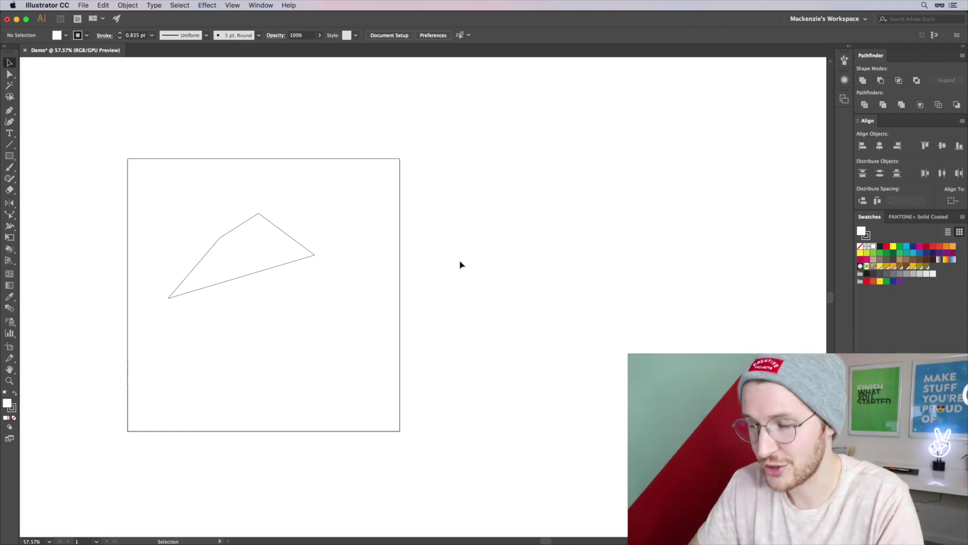
key(shift+o)
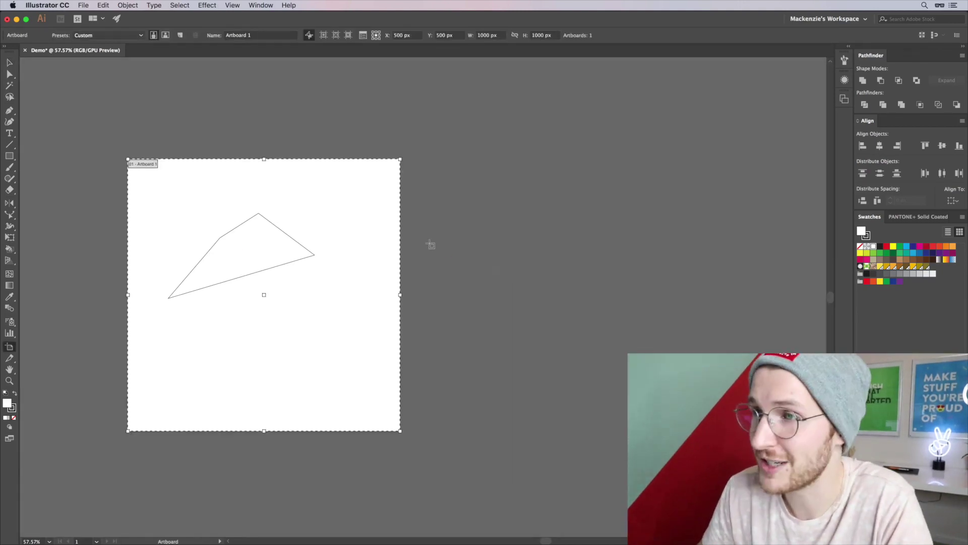
drag(335, 189, 341, 225)
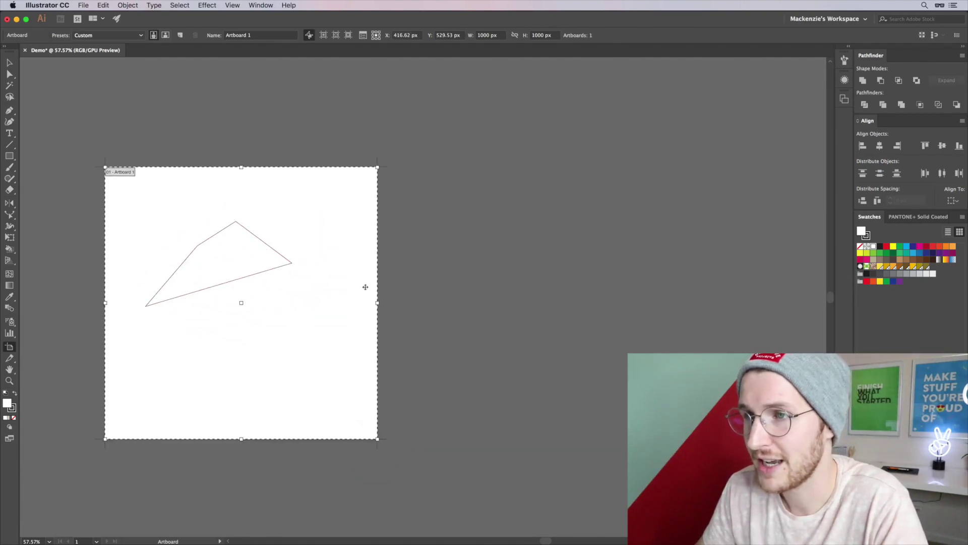
drag(241, 167, 241, 192)
drag(241, 439, 249, 348)
click(414, 35)
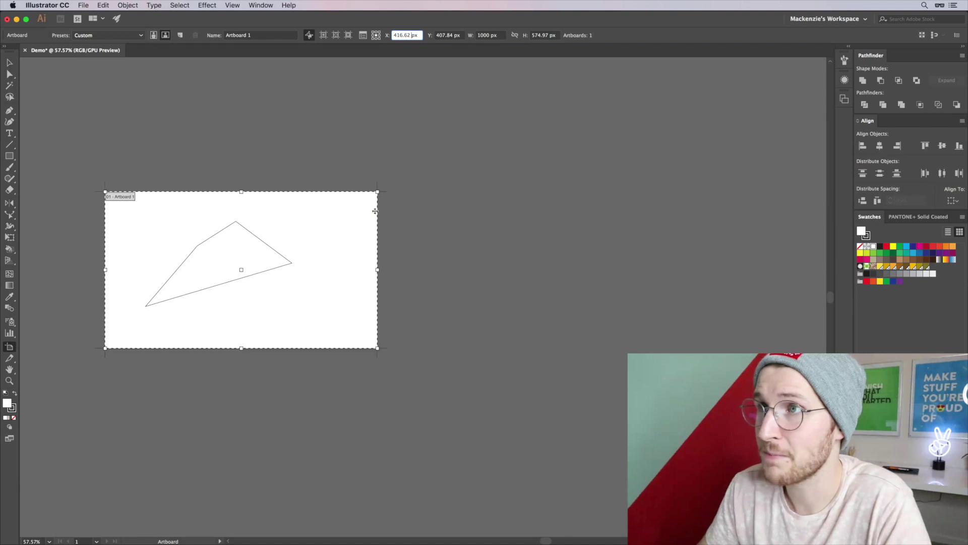
click(485, 37)
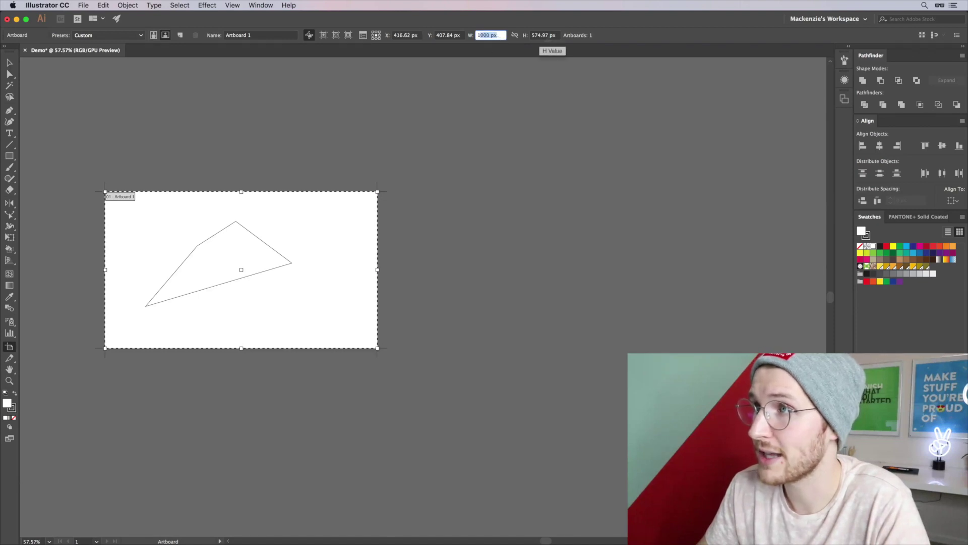
click(428, 210)
- Drag out three new blank artboards around the first, making four in total
drag(418, 204, 739, 388)
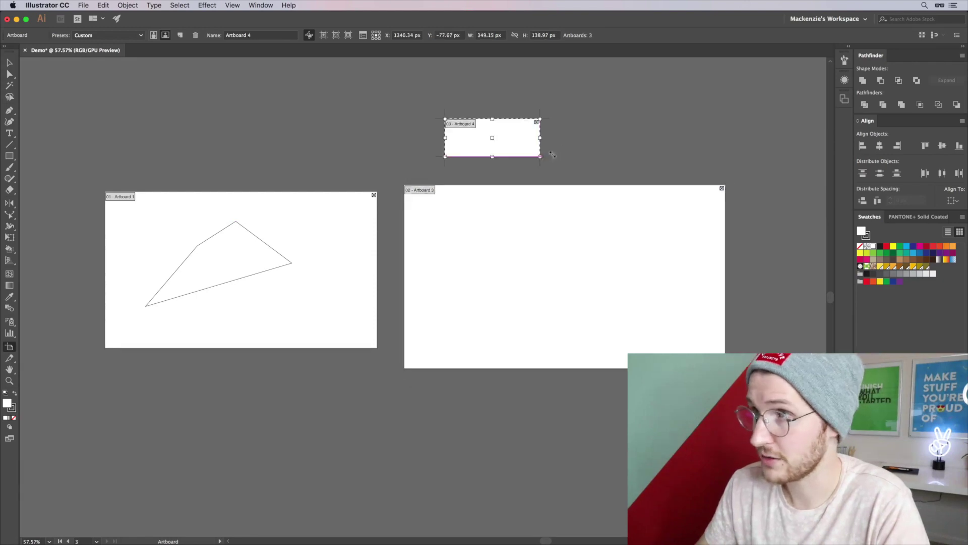
drag(398, 89, 212, 170)
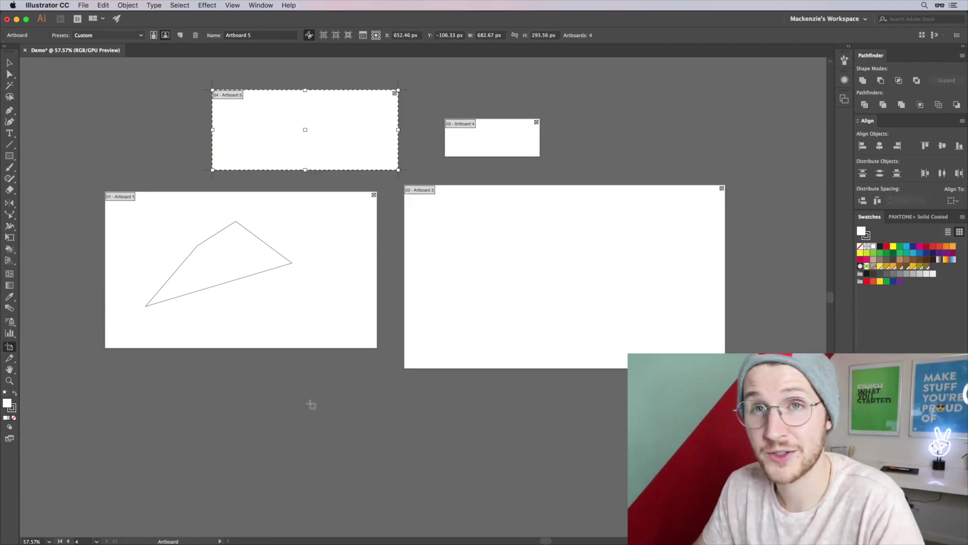
key(v)
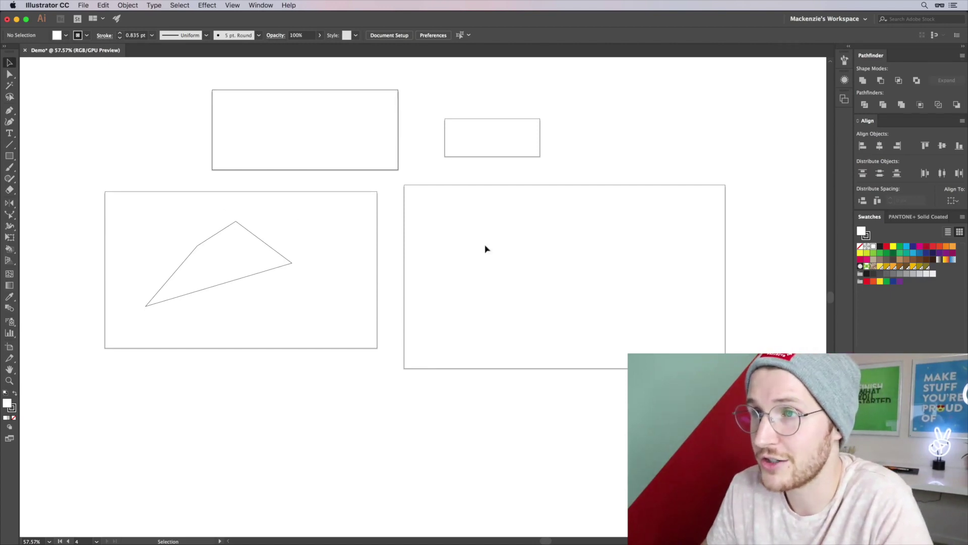
- Draw a circle in the top-left artboard, a square in the large right one, and a small rectangle top-right
key(l)
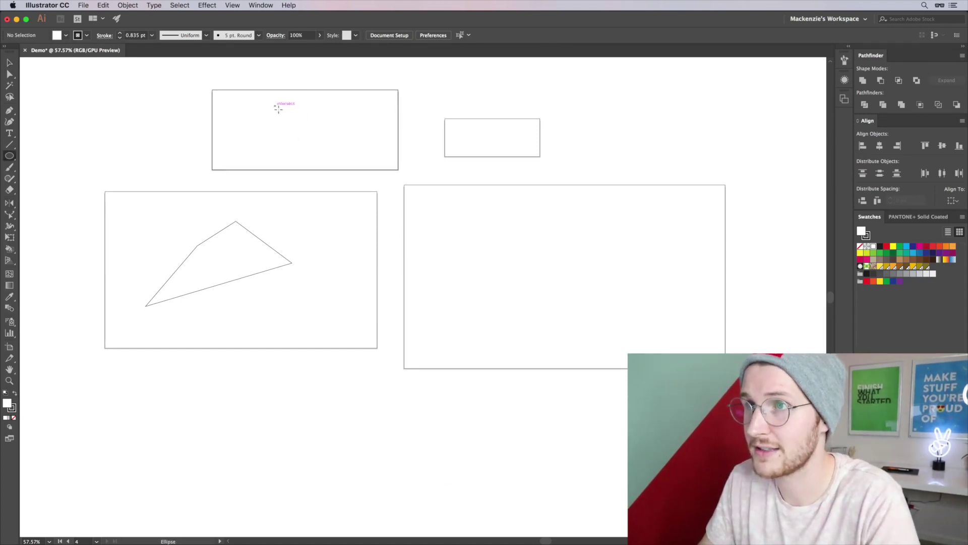
drag(275, 105, 329, 149)
key(m)
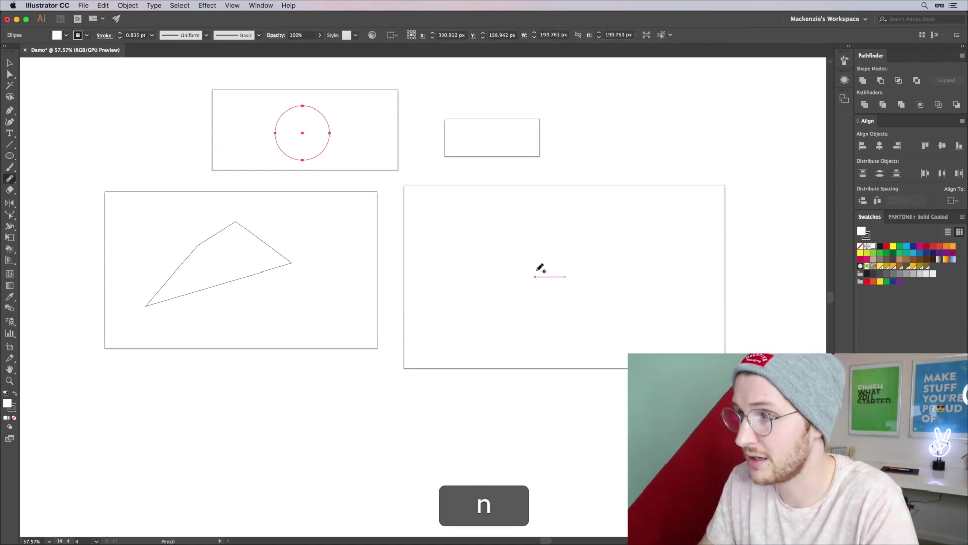
drag(512, 226, 644, 357)
mouse_move(524, 149)
mouse_down()
mouse_move(474, 135)
mouse_move(503, 145)
mouse_up()
key(v)
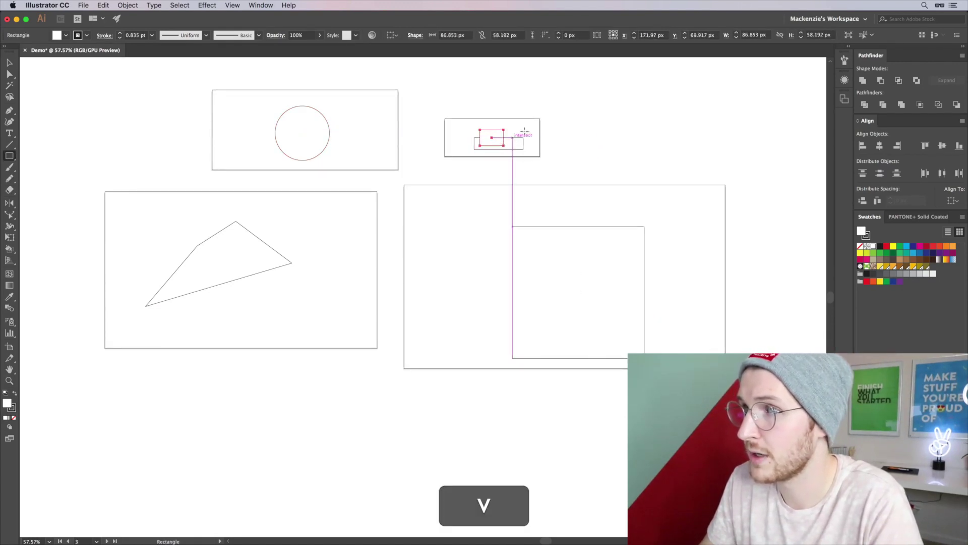
click(83, 5)
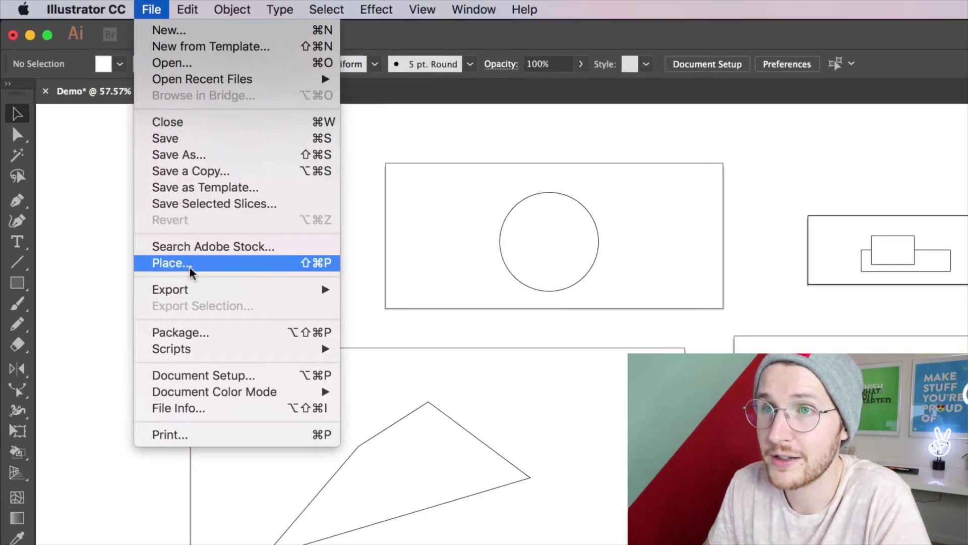
mouse_move(262, 292)
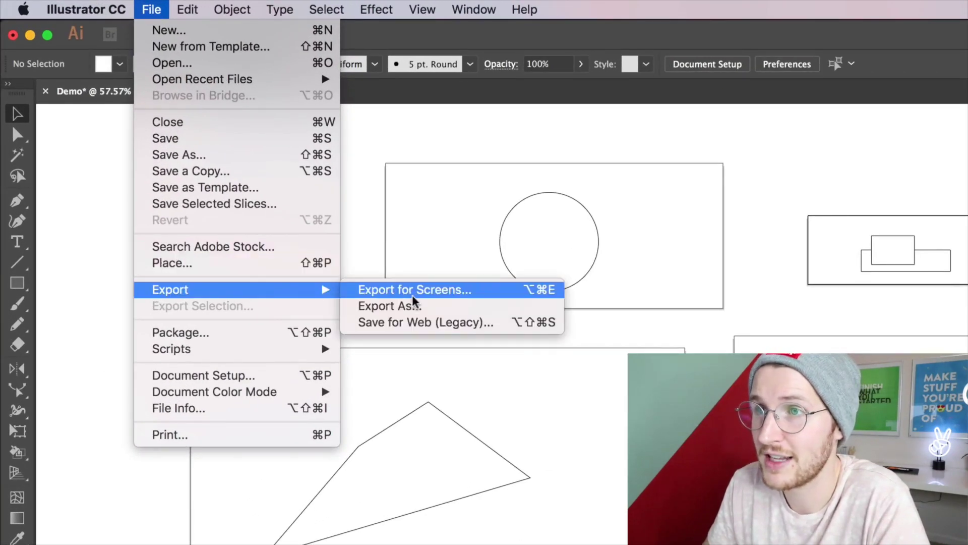
click(415, 292)
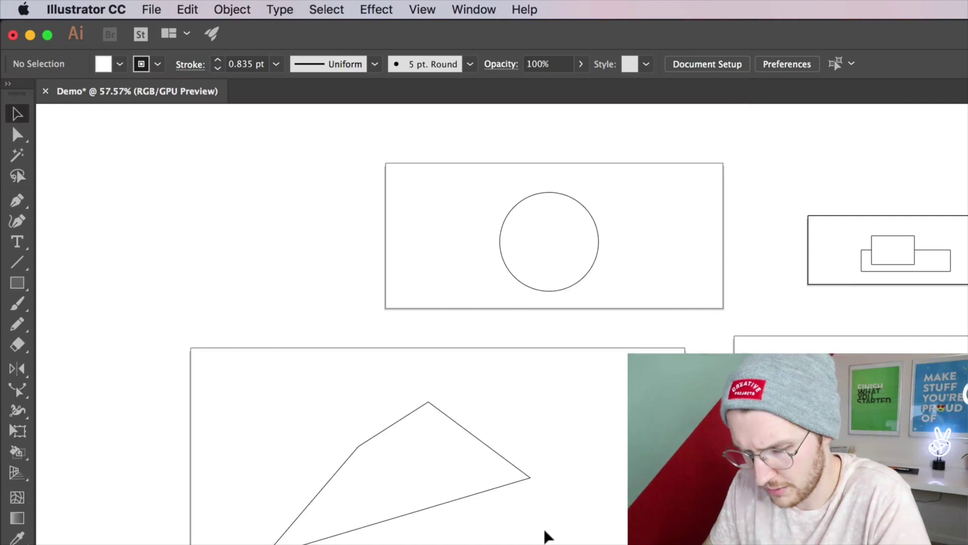
key(shift+super+e)
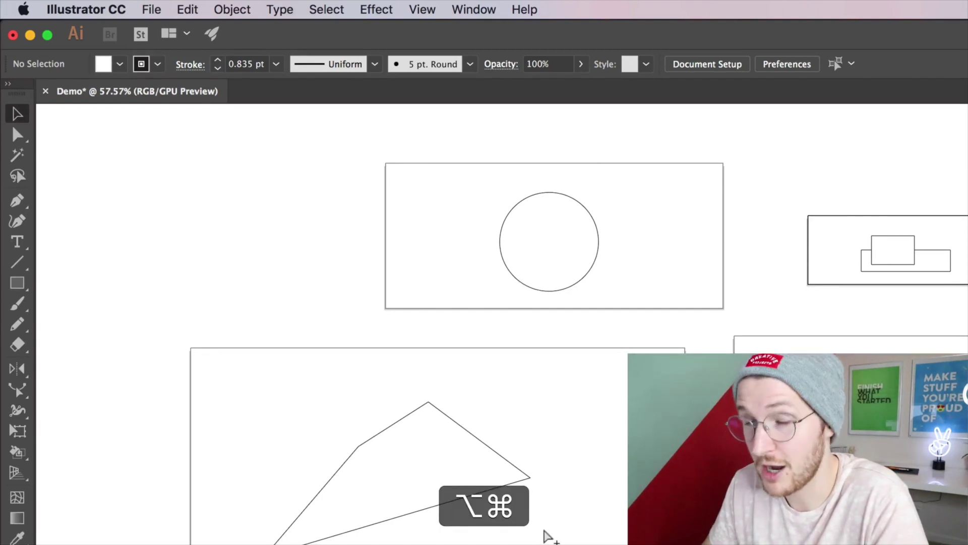
key(alt+super+e)
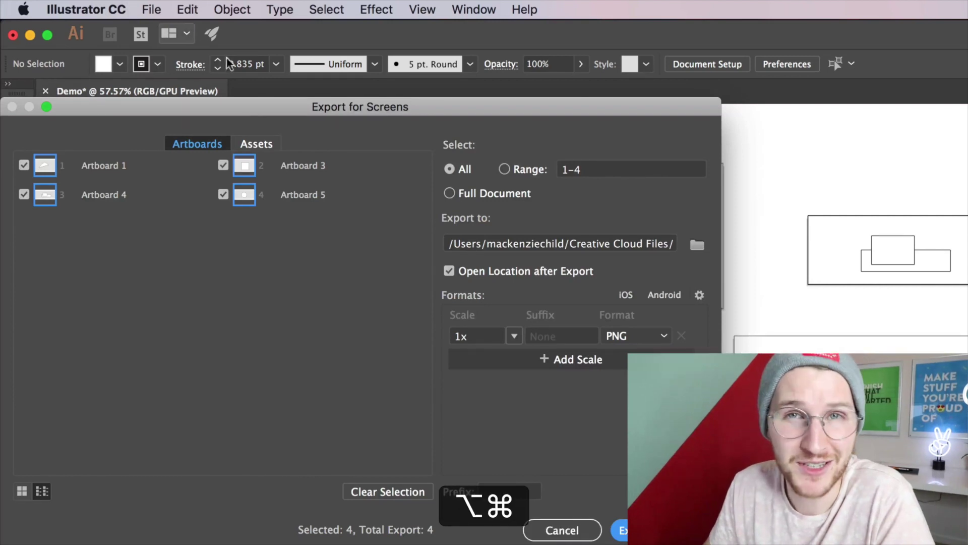
drag(272, 106, 466, 107)
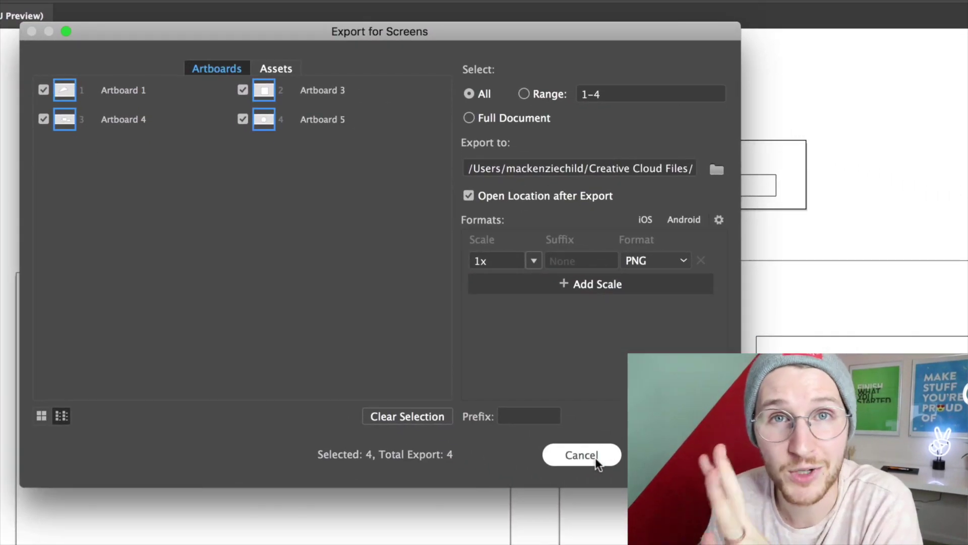
click(581, 455)
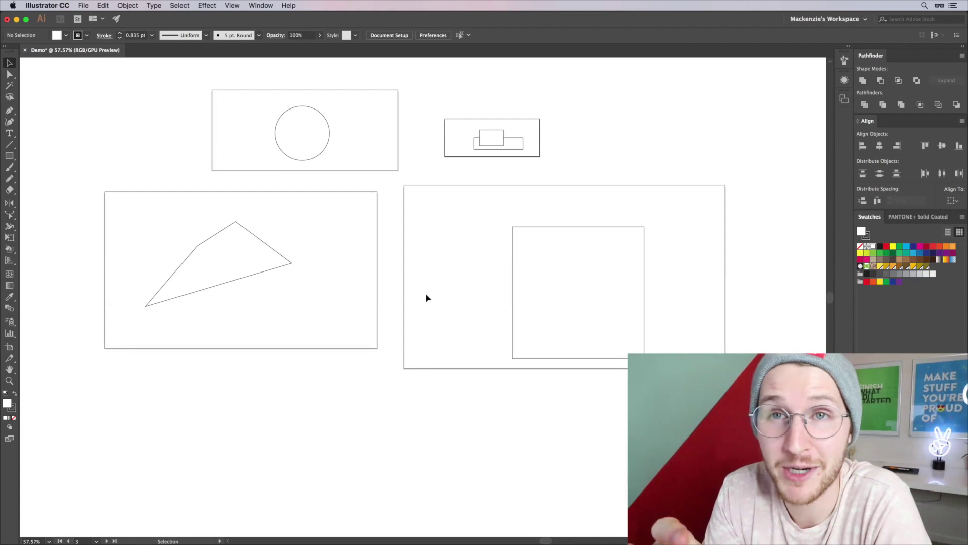
click(83, 4)
click(8, 117)
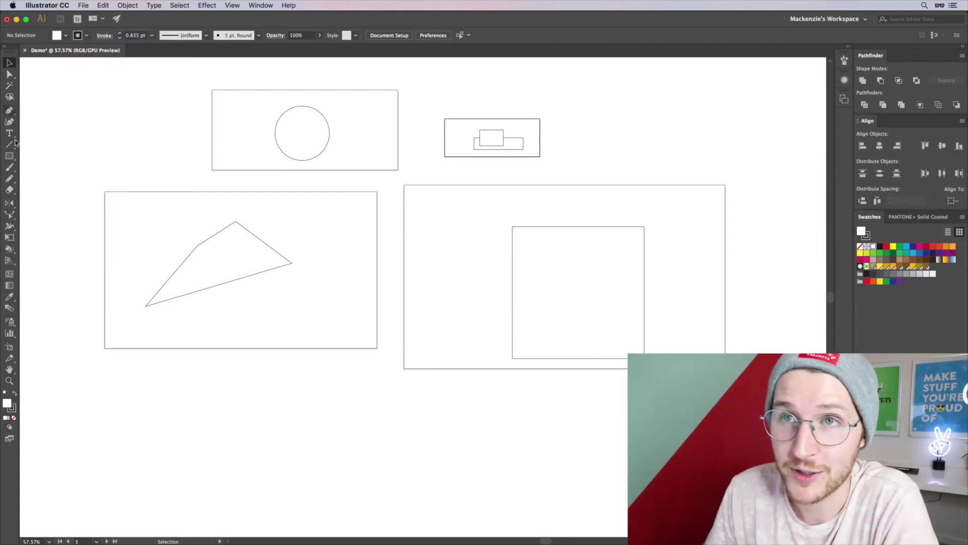
click(103, 5)
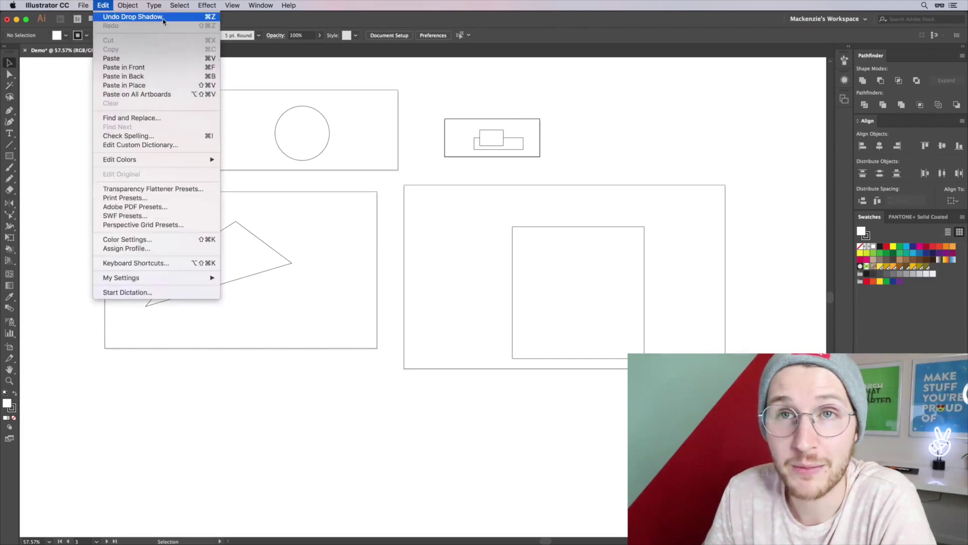
click(360, 303)
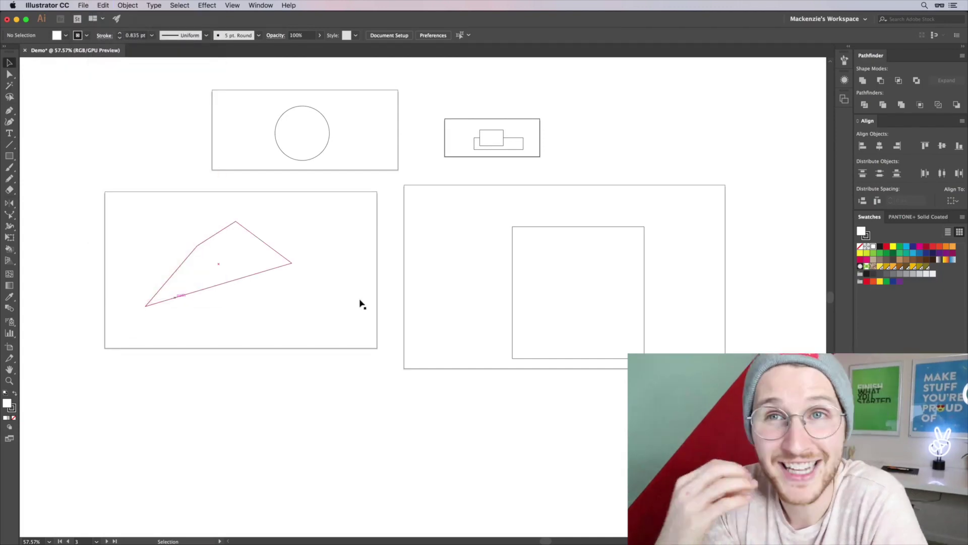